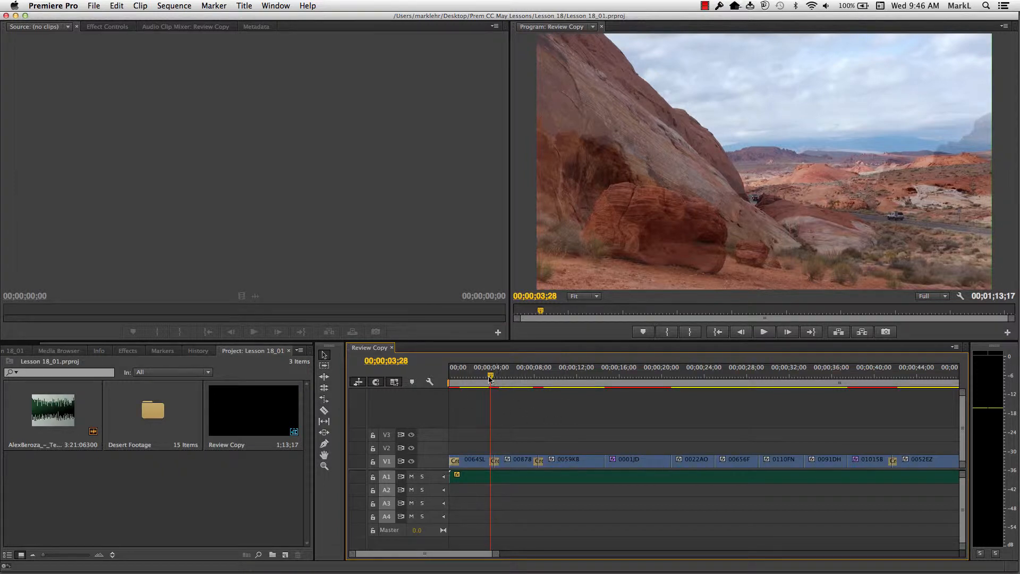
Move the playhead to 00;00;02;16 and set up a PNG still export of that frame named "red rock car 1"
mouse_move(491, 377)
left_mouse_down()
mouse_move(637, 376)
mouse_move(475, 365)
left_mouse_up()
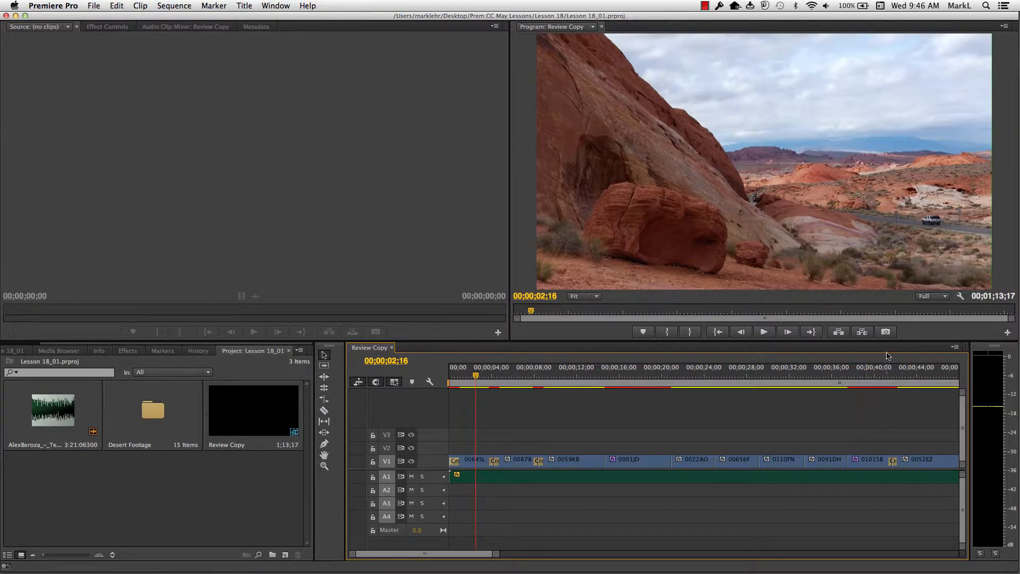
left_click(913, 333)
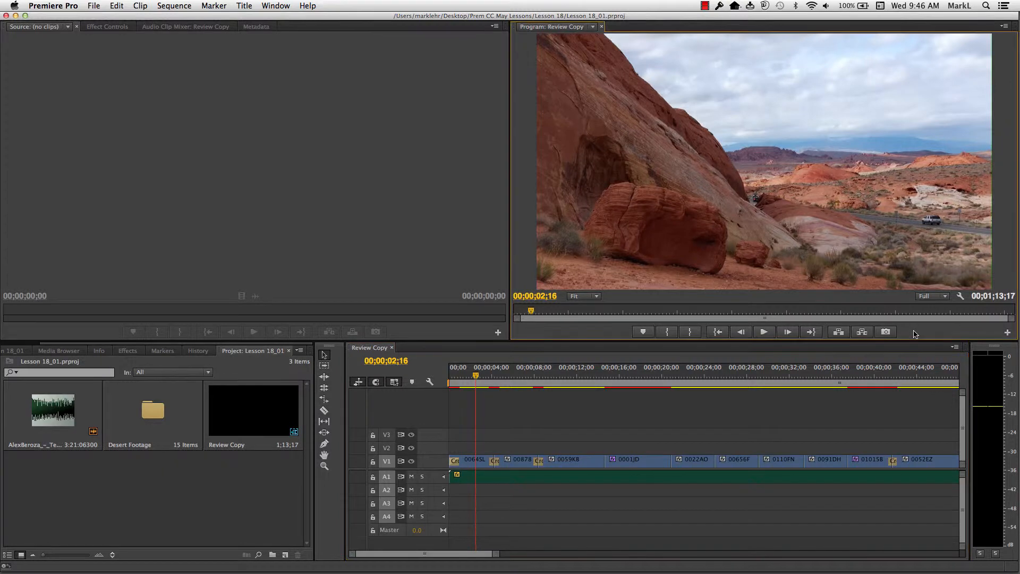
left_click(887, 332)
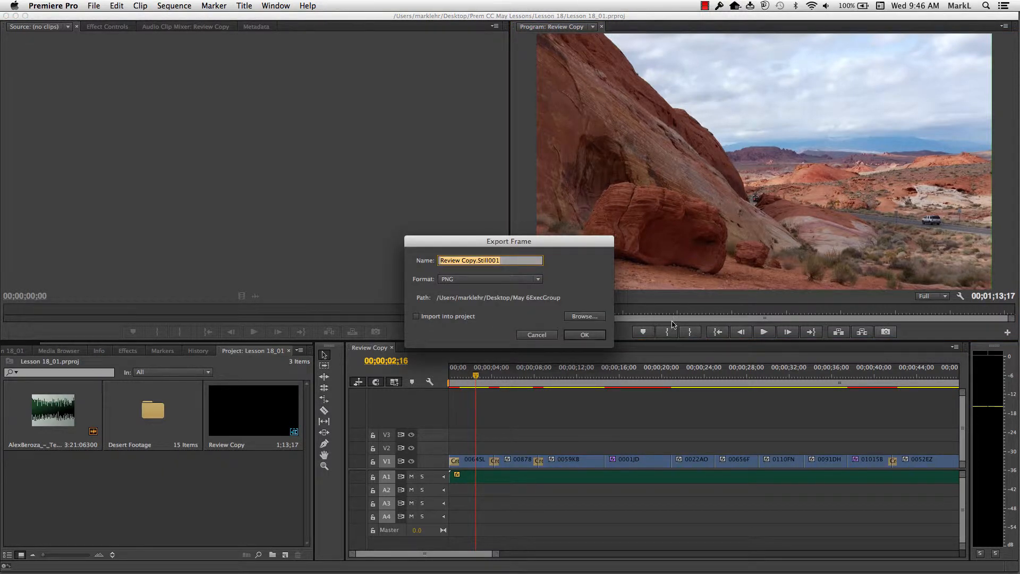
type("cl")
key("BackSpace")
key("BackSpace")
type("red rock car 1")
left_click(524, 281)
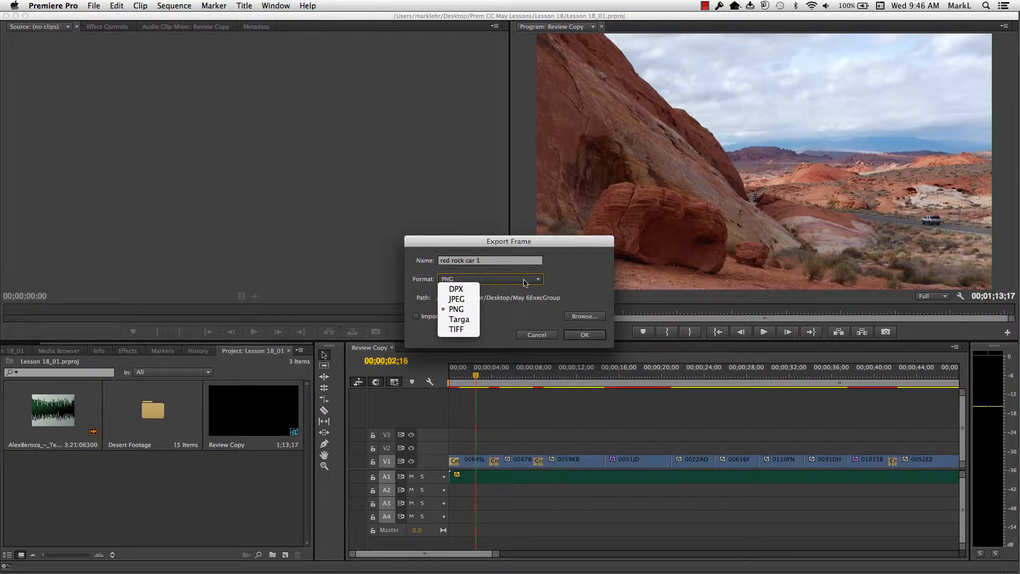
left_click(463, 311)
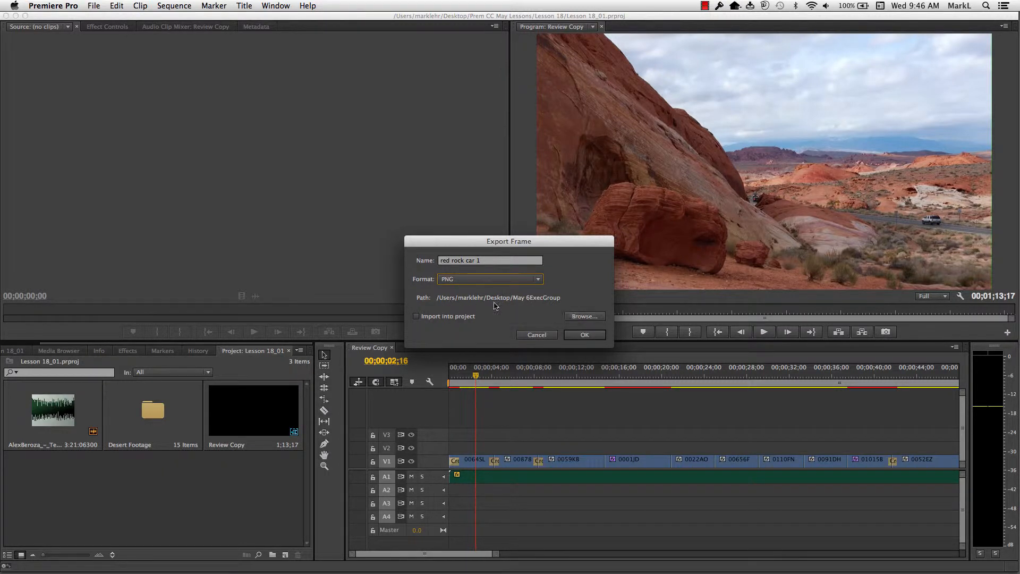
Choose the "July 12 junk" folder on the desktop as the destination and export the still frame
left_click(587, 317)
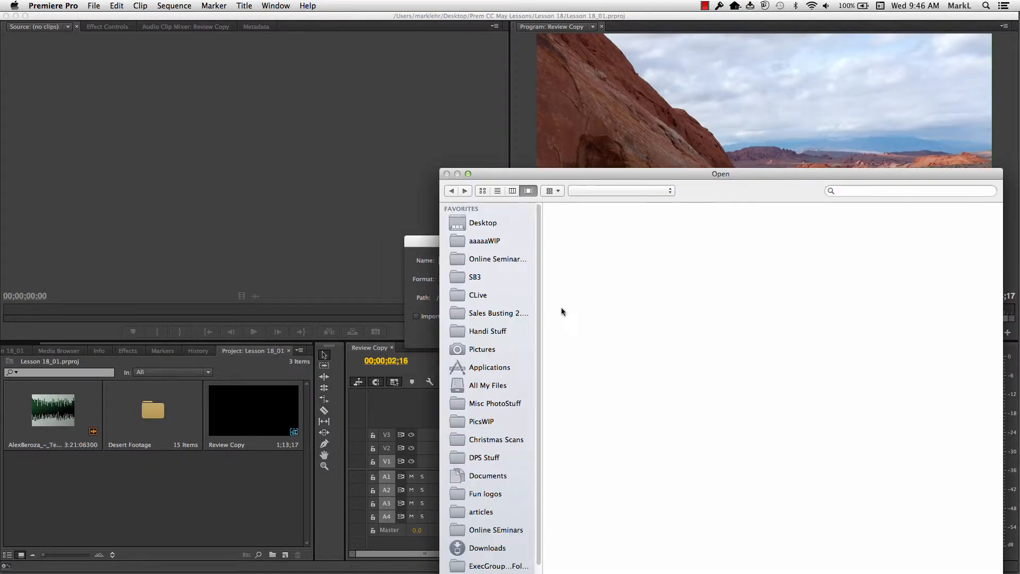
left_click(496, 223)
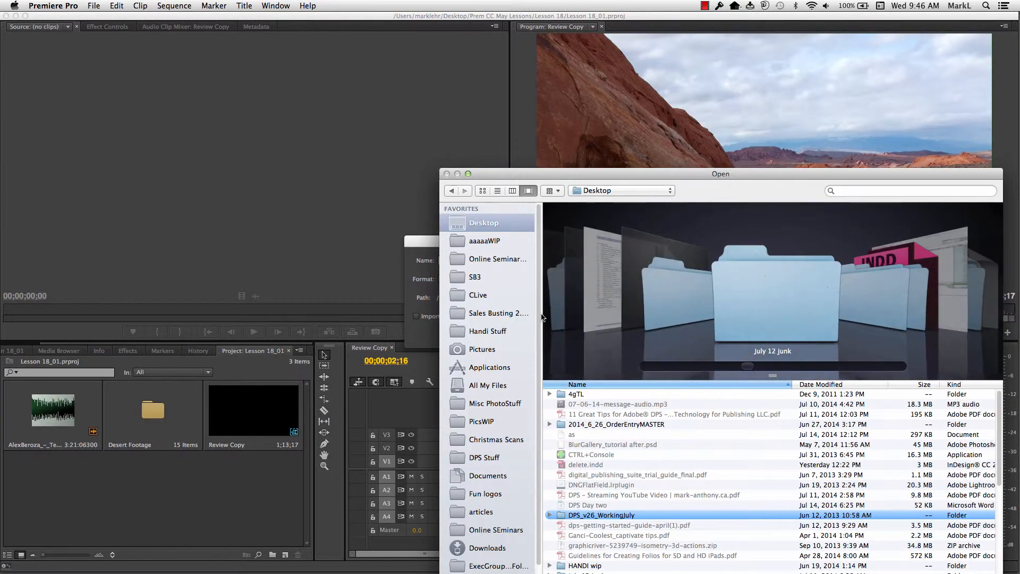
key("Return")
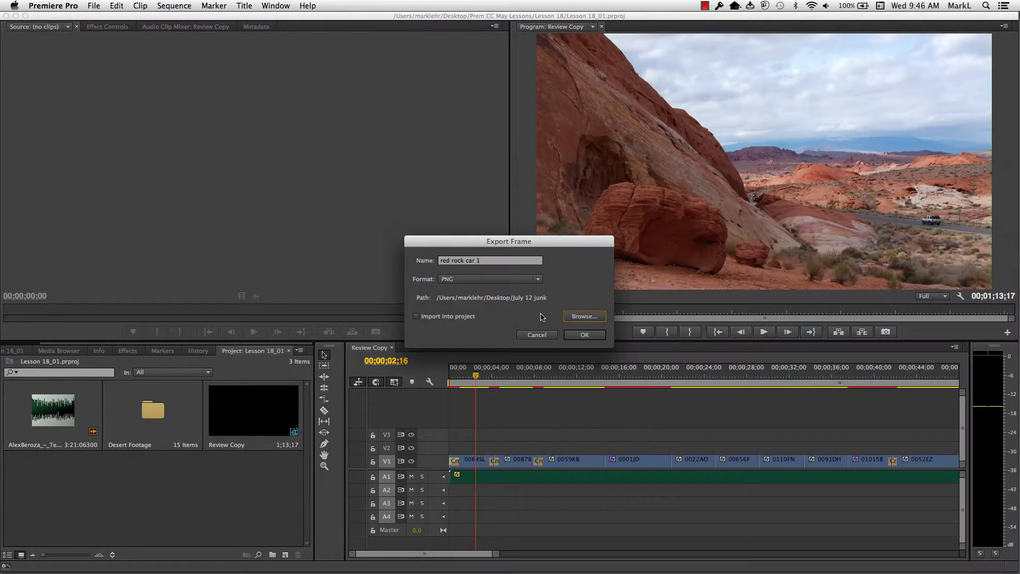
left_click(586, 335)
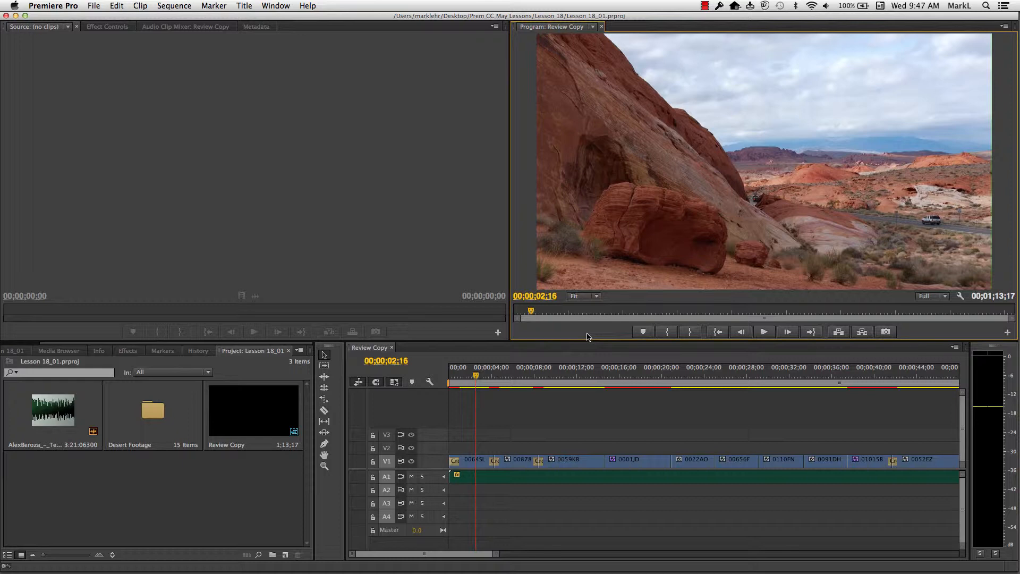
Try Match Sequence Settings in the media export settings for the Review Copy sequence, and cancel the export
left_click(558, 413)
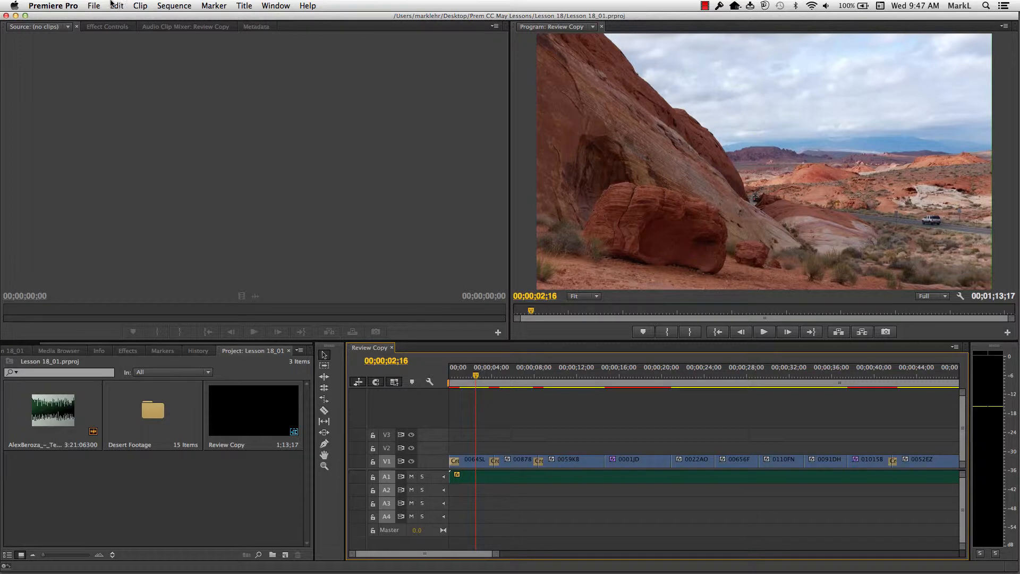
left_click(94, 5)
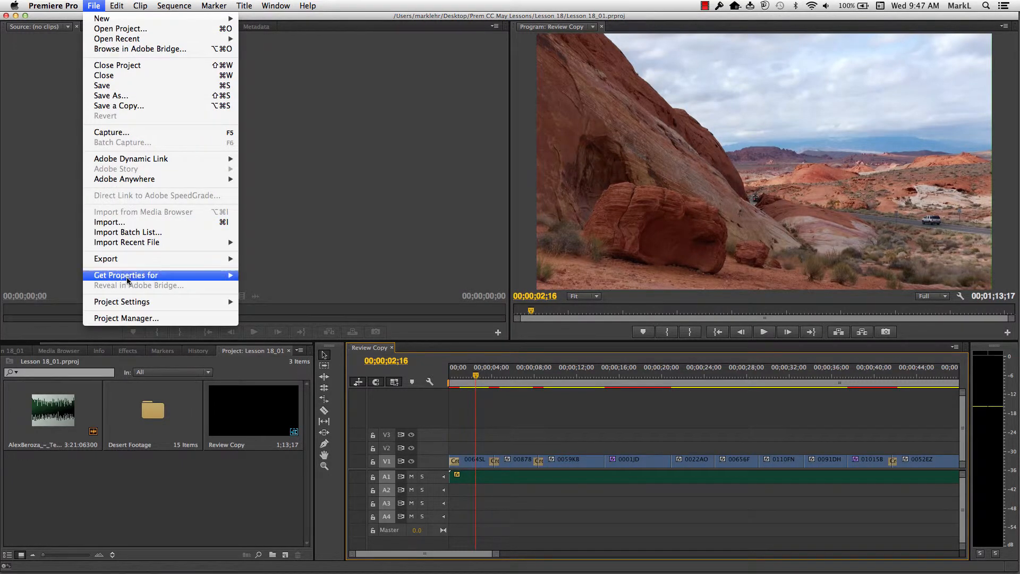
mouse_move(151, 262)
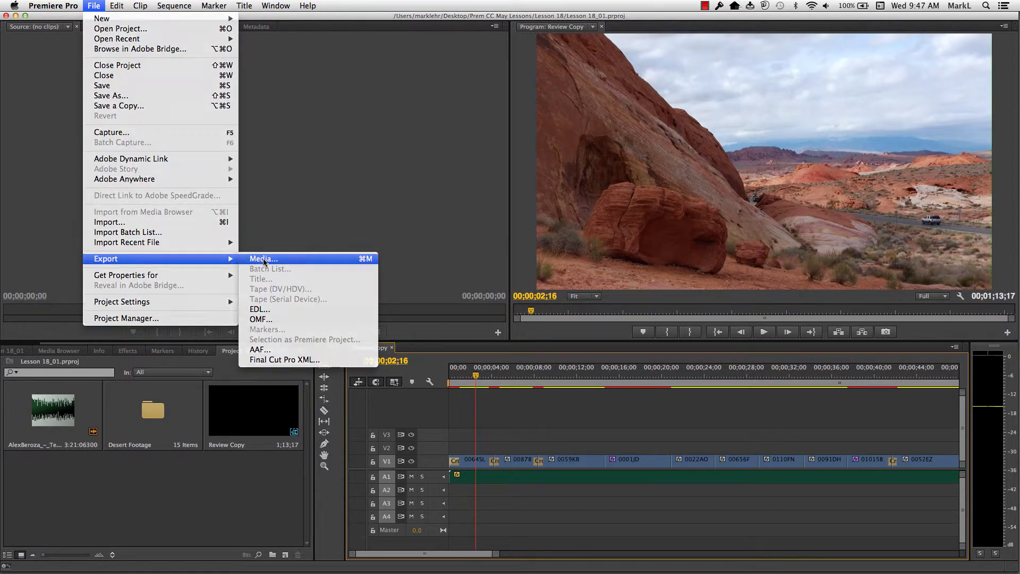
left_click(264, 260)
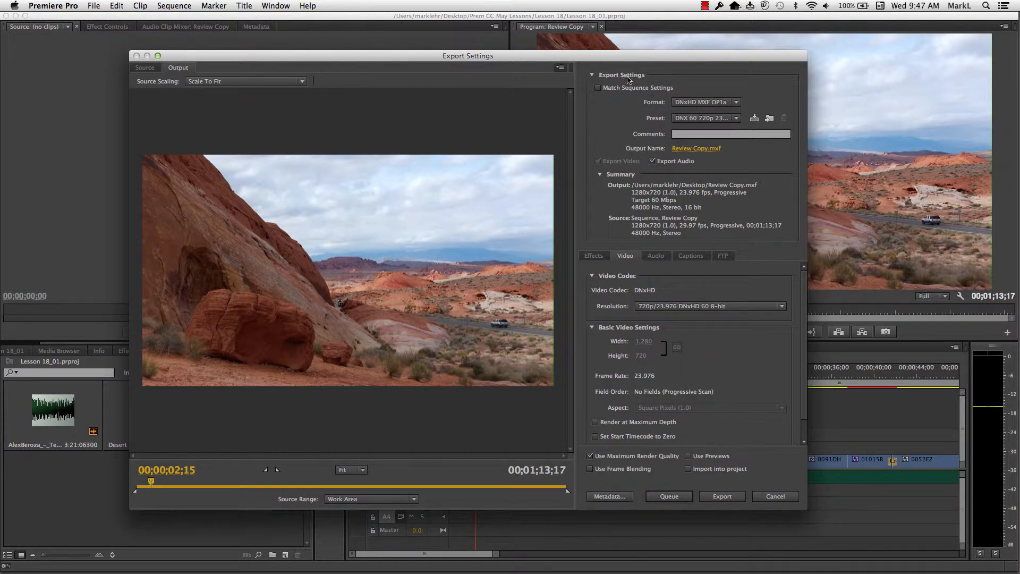
left_click(598, 89)
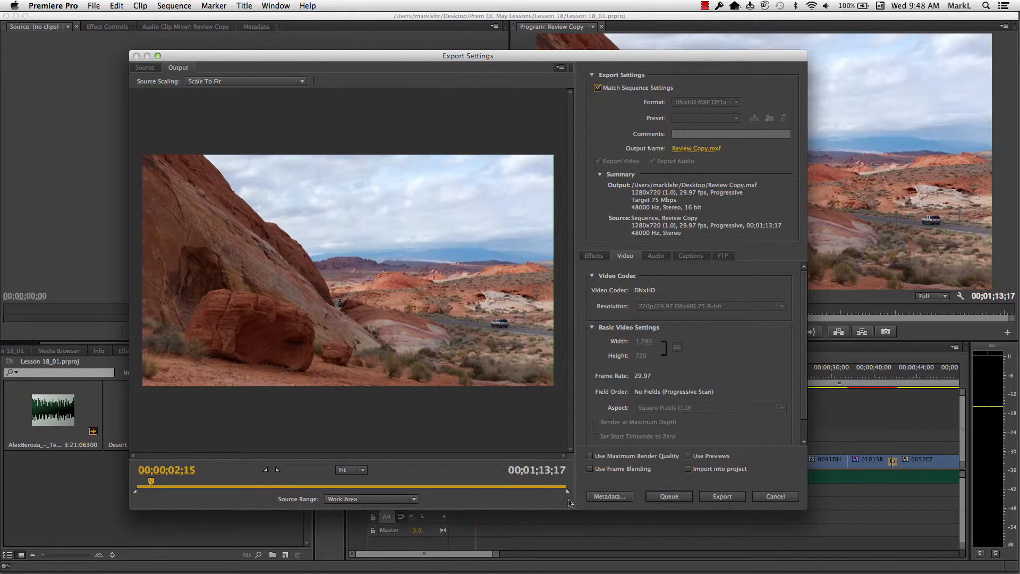
left_click(778, 497)
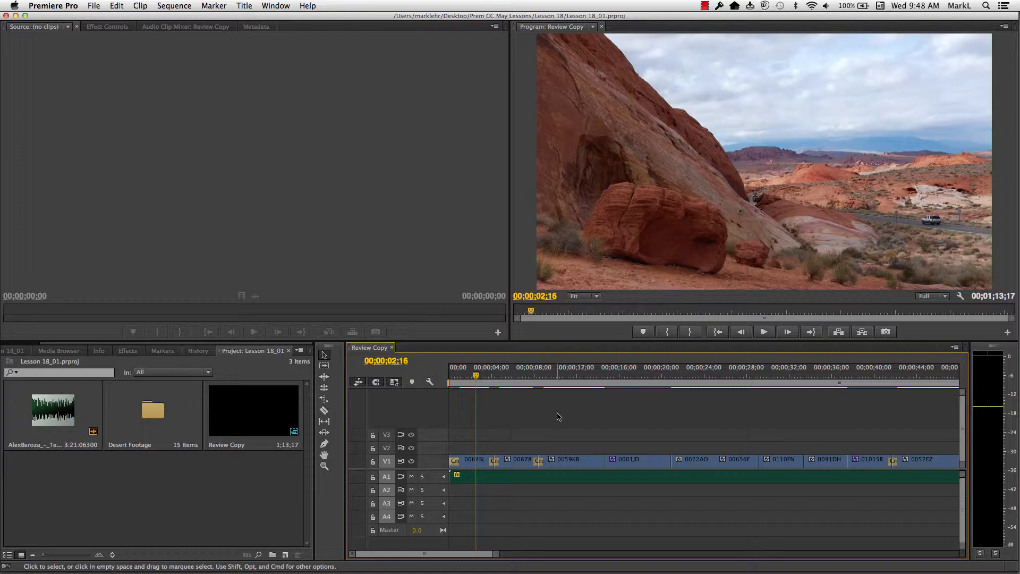
Fit the sequence in the timeline and trim the work area to about 17 seconds, starting at the transition before clip 0052EZ
key("backslash")
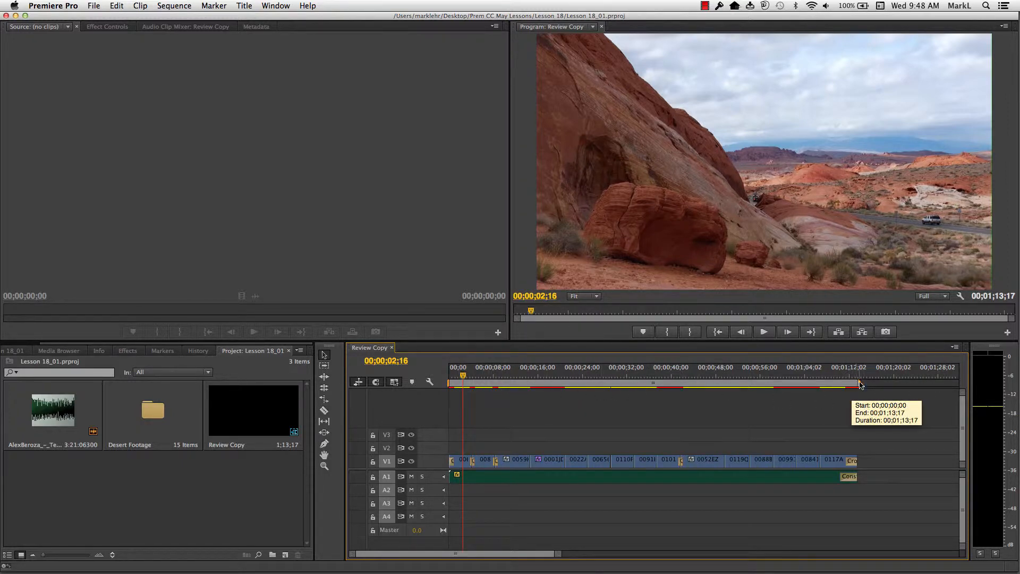
mouse_move(861, 386)
left_mouse_down()
mouse_move(795, 388)
mouse_move(859, 388)
left_mouse_up()
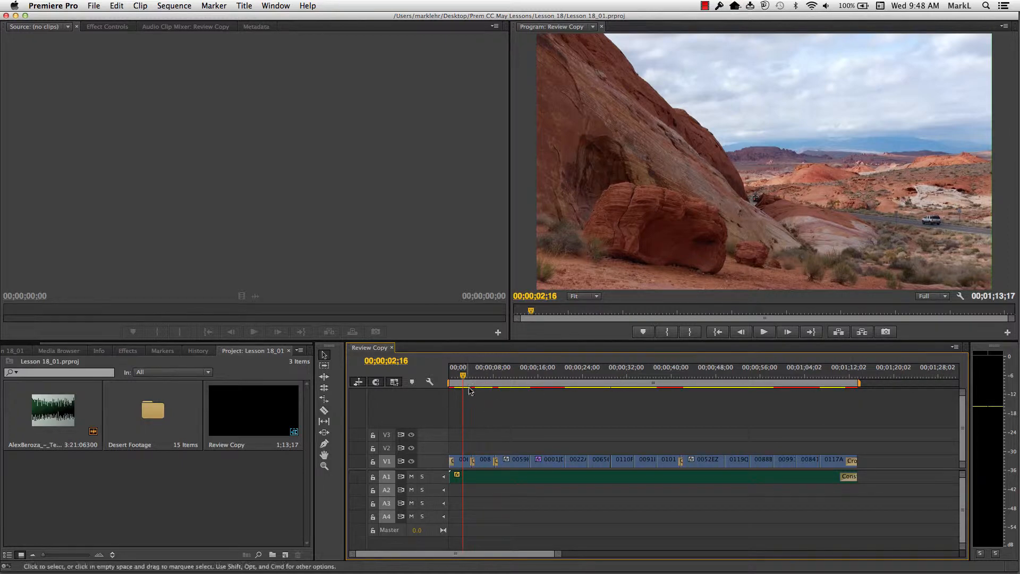
left_click_drag(449, 384, 682, 404)
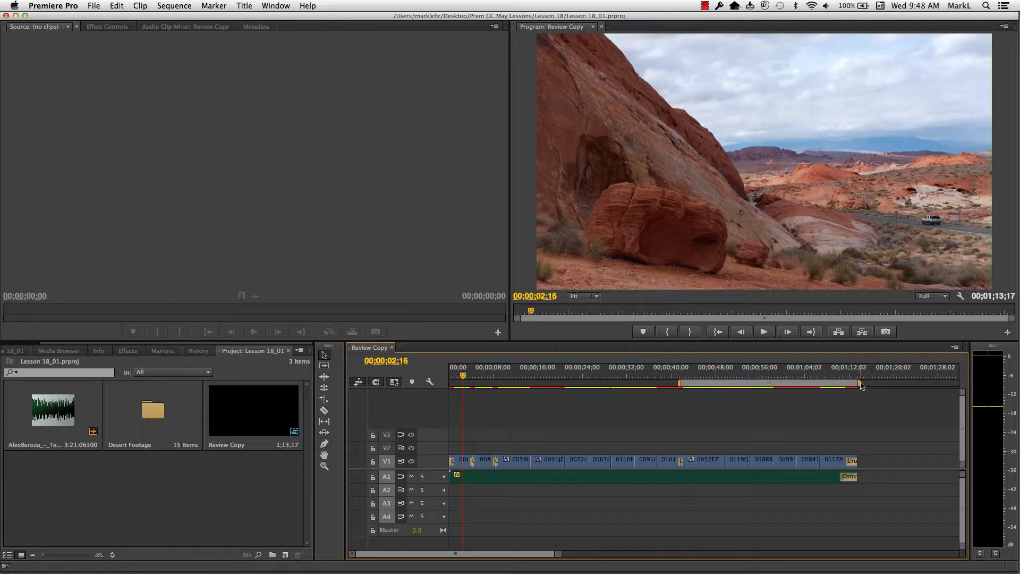
left_click_drag(858, 384, 780, 385)
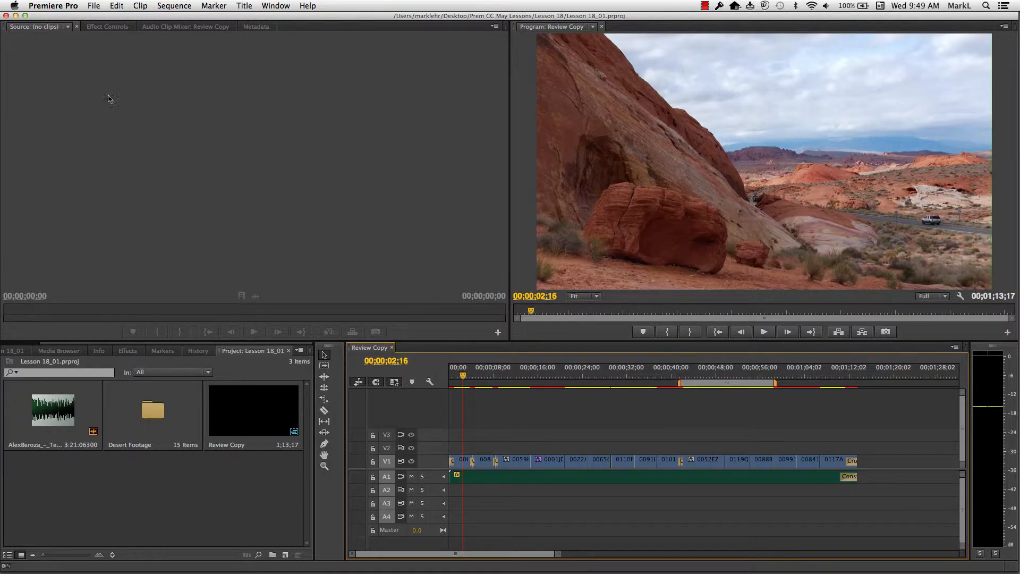
Open the media export settings for the Review Copy sequence and set the source range to Entire Sequence
left_click(93, 6)
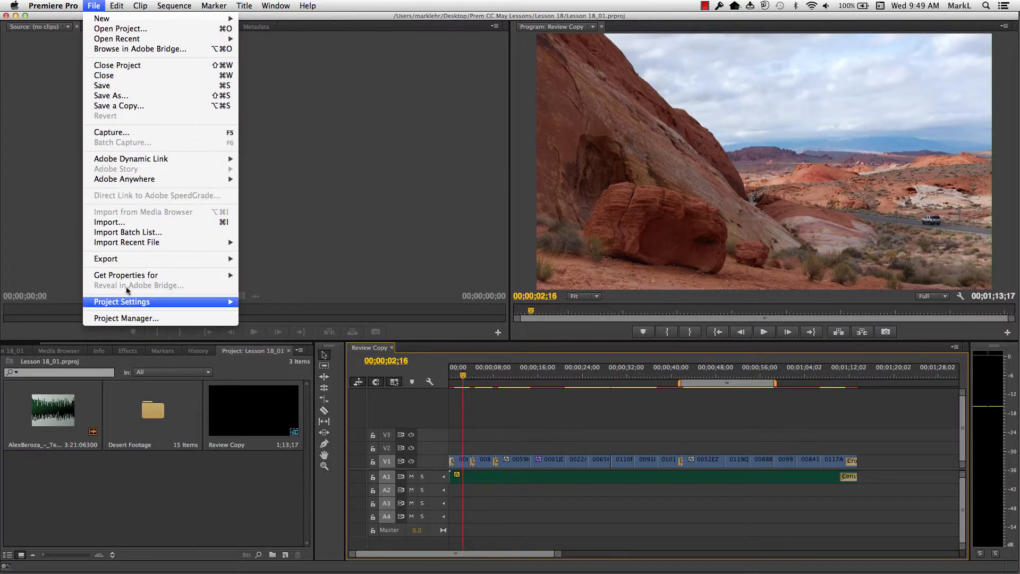
mouse_move(223, 259)
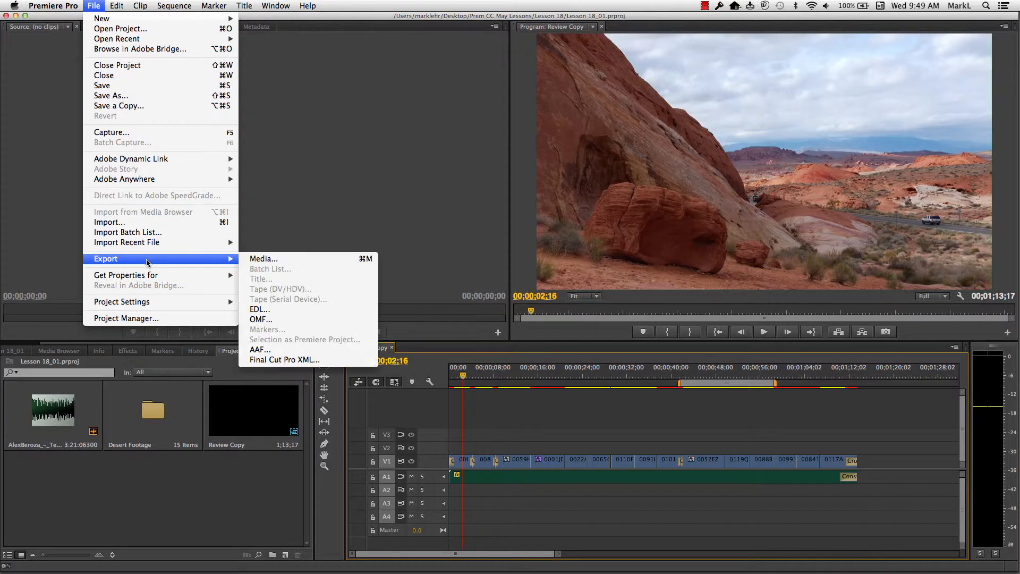
left_click(251, 264)
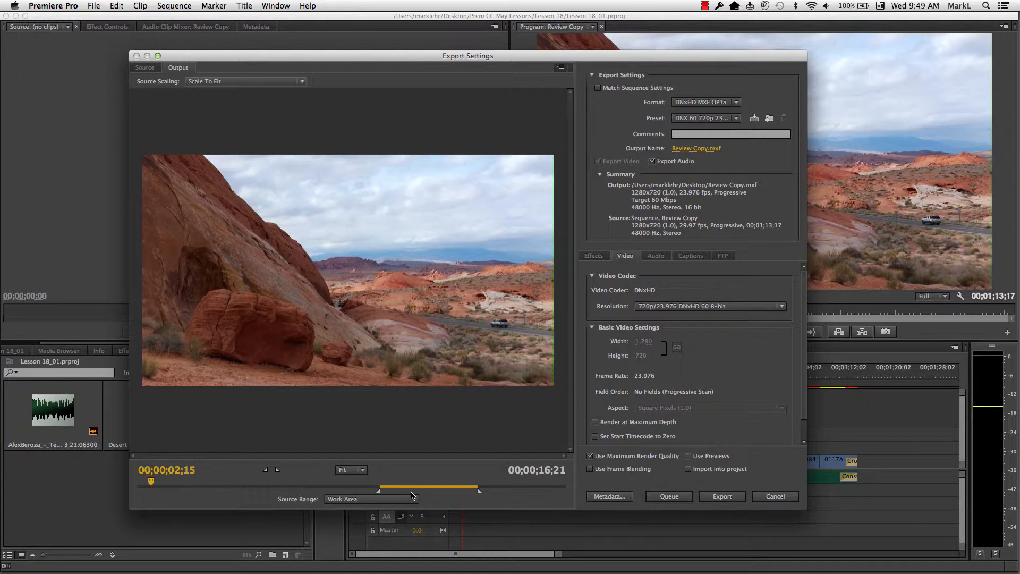
left_click(345, 502)
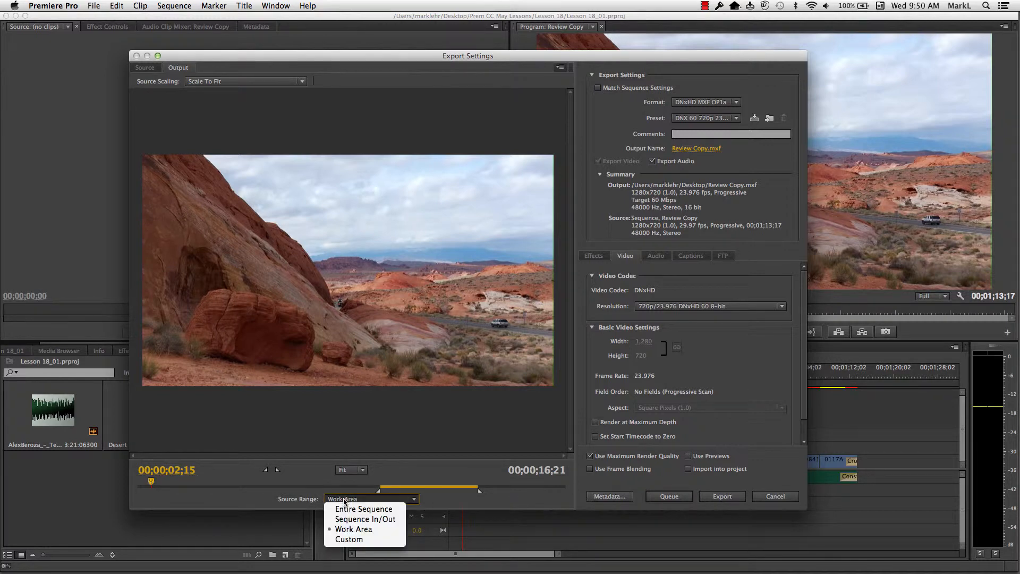
left_click(369, 510)
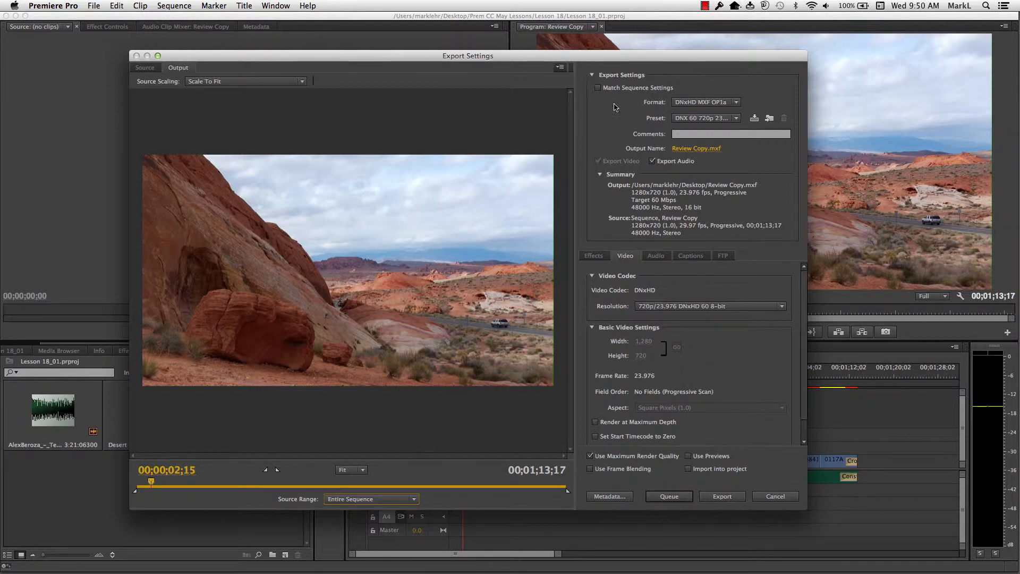
Set the export format to H.264, and unlink the frame rate from the source and relink it
left_click(698, 104)
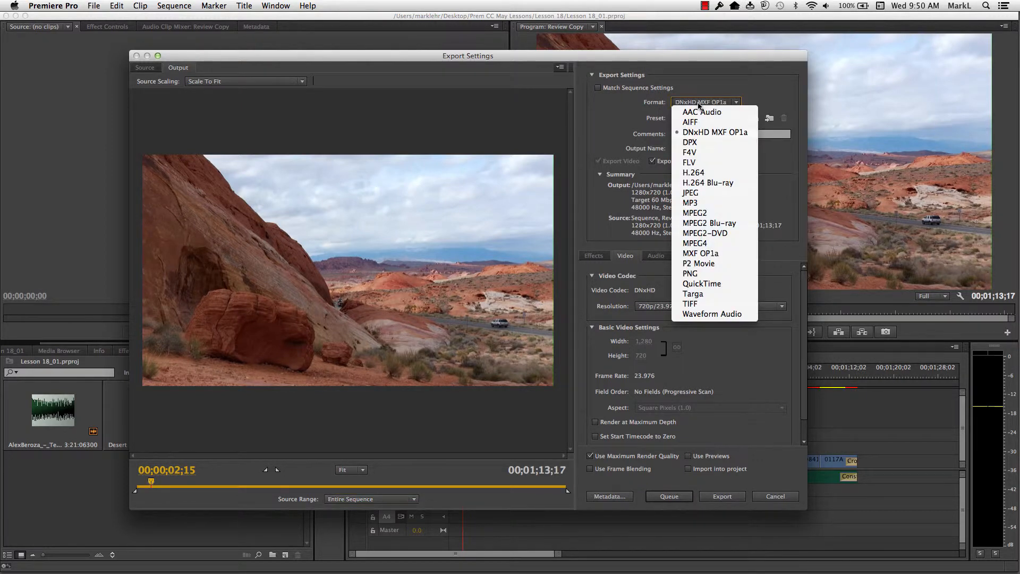
left_click(703, 176)
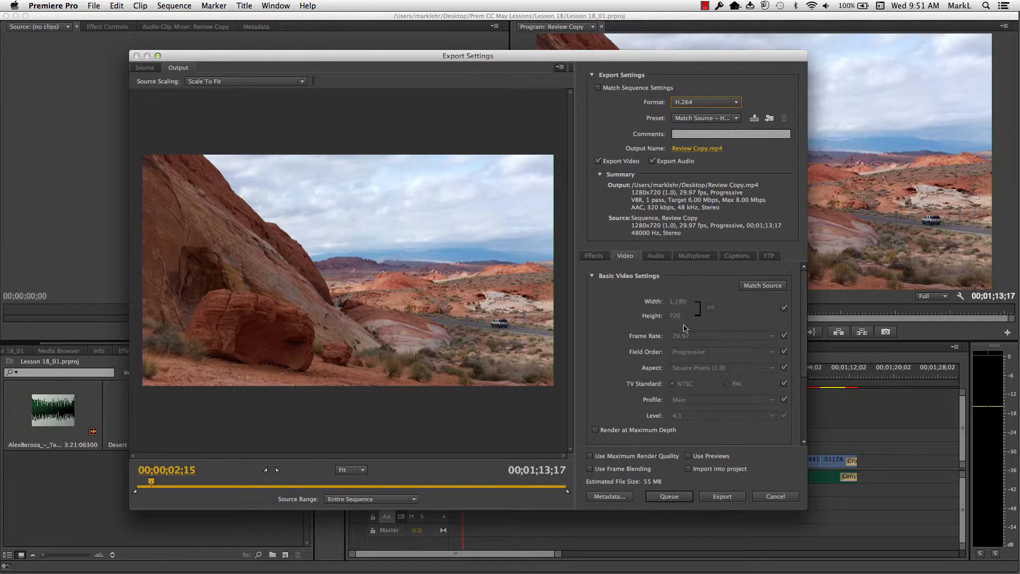
left_click(784, 336)
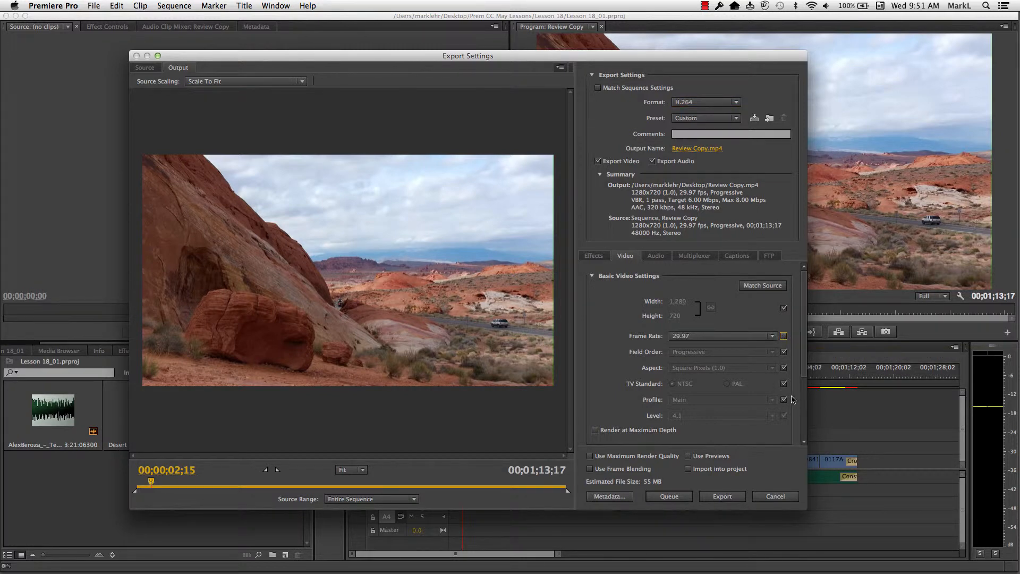
left_click(784, 337)
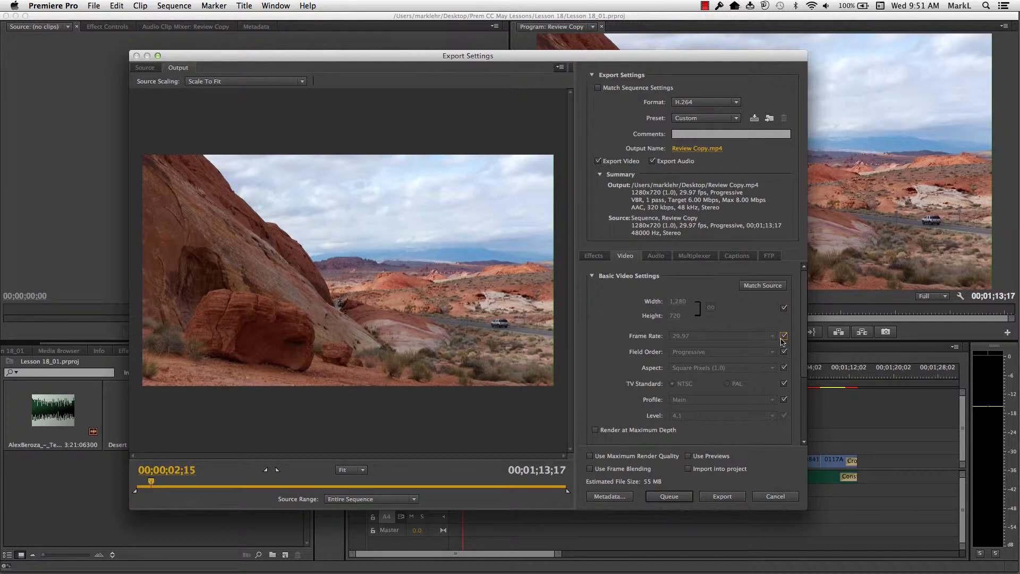
Turn on Render at Maximum Depth, and open the output file's name and save location, cancelling without changes
left_click(596, 431)
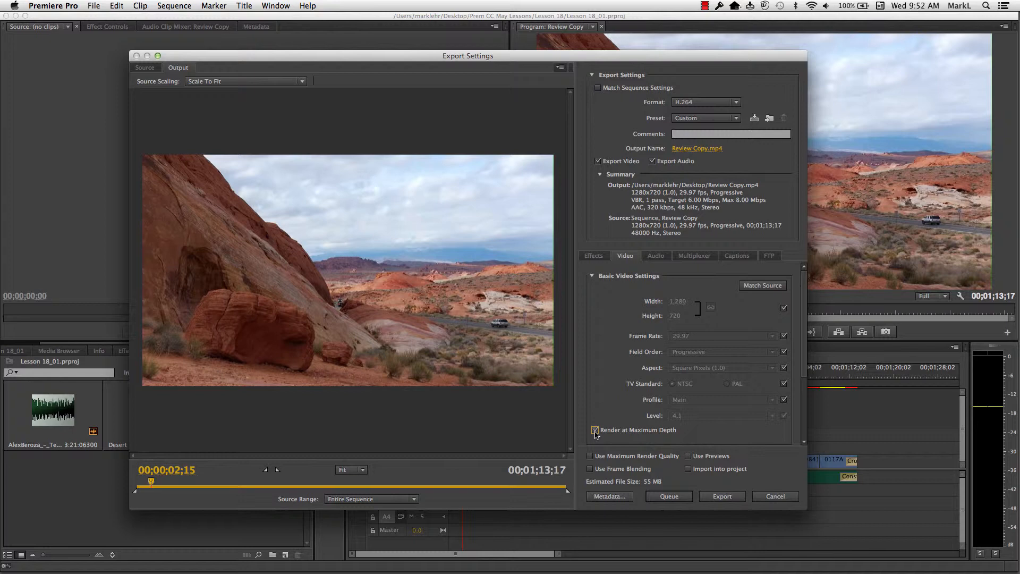
left_click(590, 458)
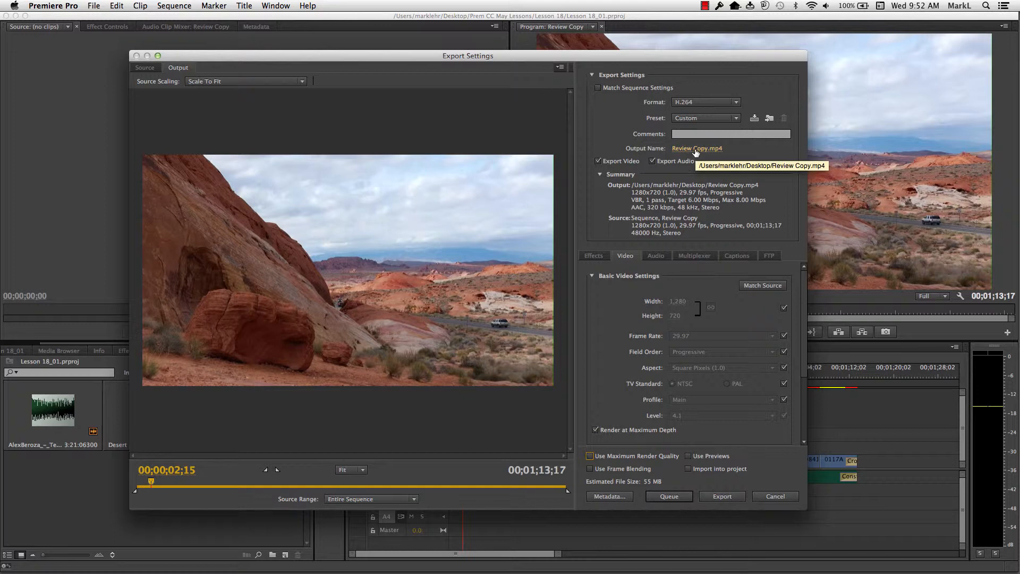
left_click(684, 151)
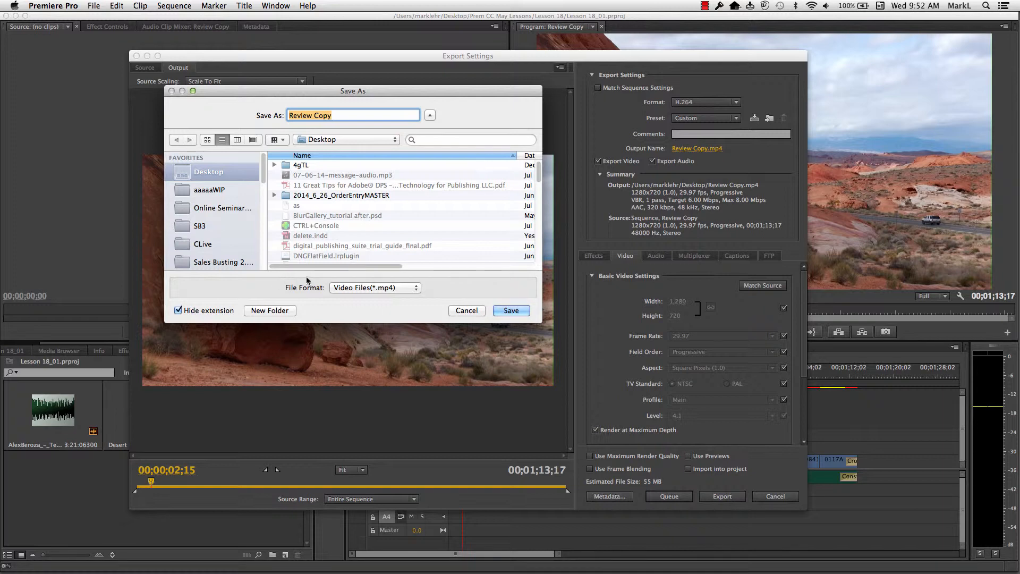
left_click(471, 310)
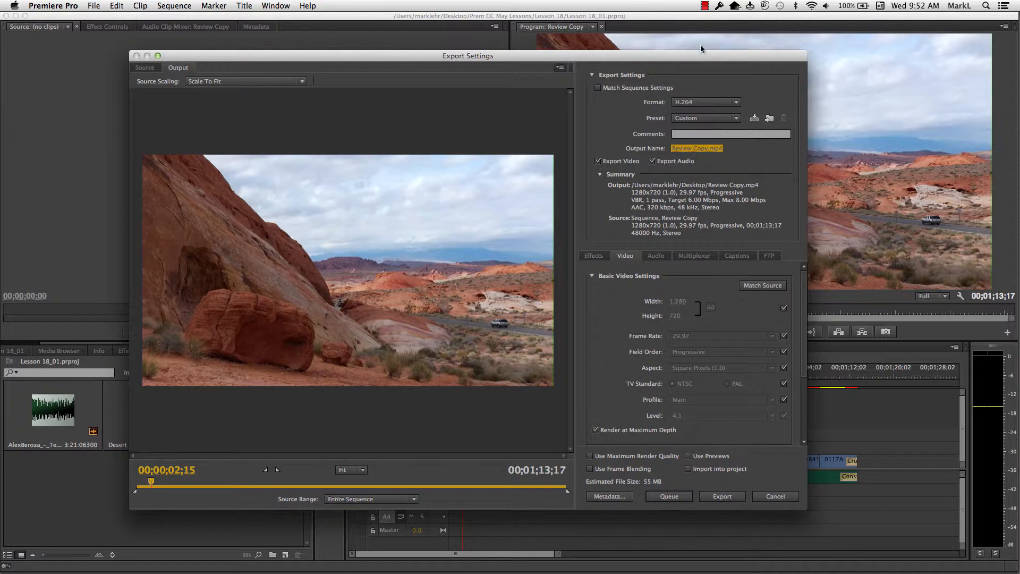
left_click(705, 6)
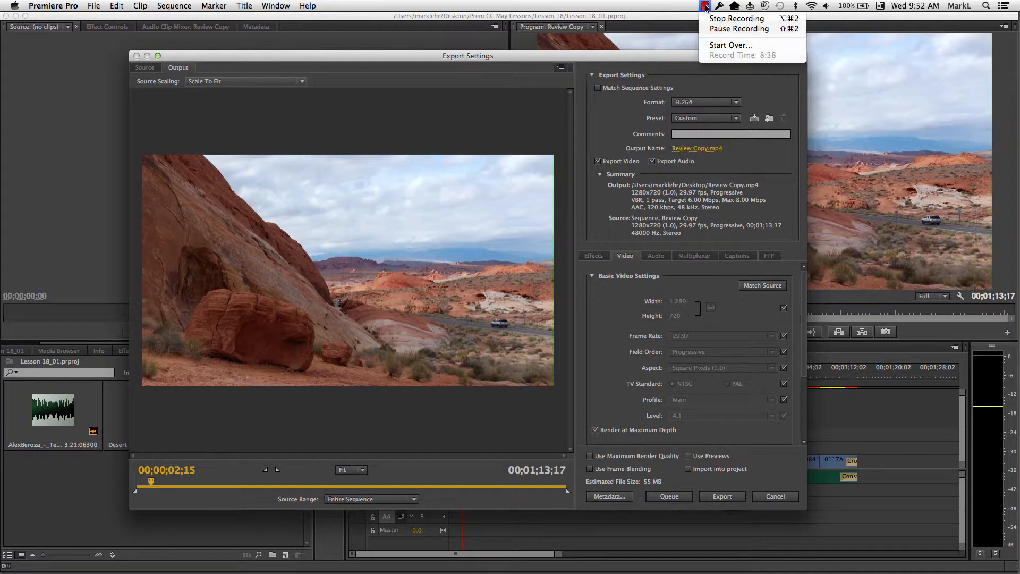
left_click(715, 32)
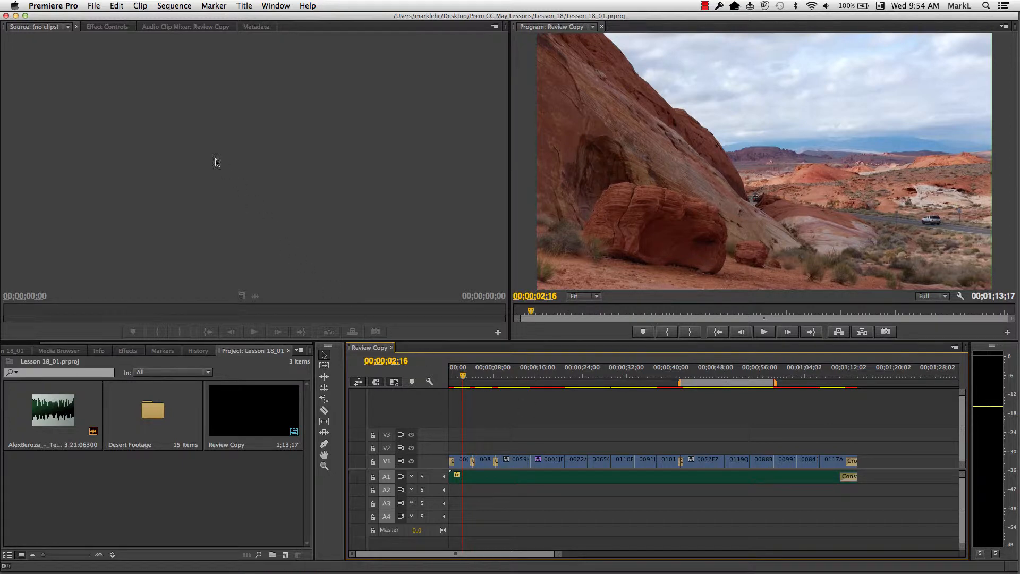
Open the media export settings for the Review Copy sequence, set the source range to Entire Sequence, and send it to the Adobe Media Encoder queue
left_click(96, 6)
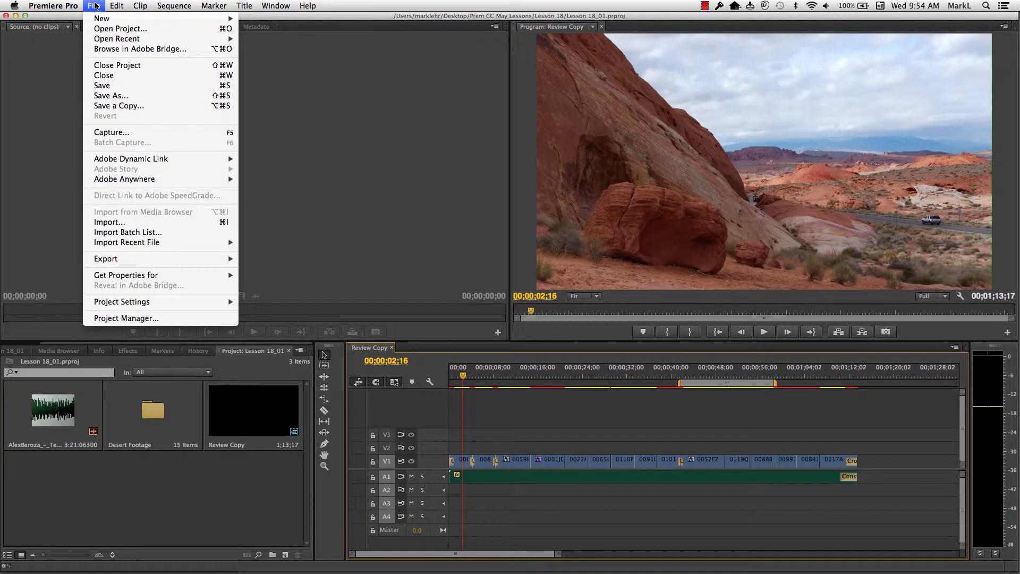
mouse_move(153, 263)
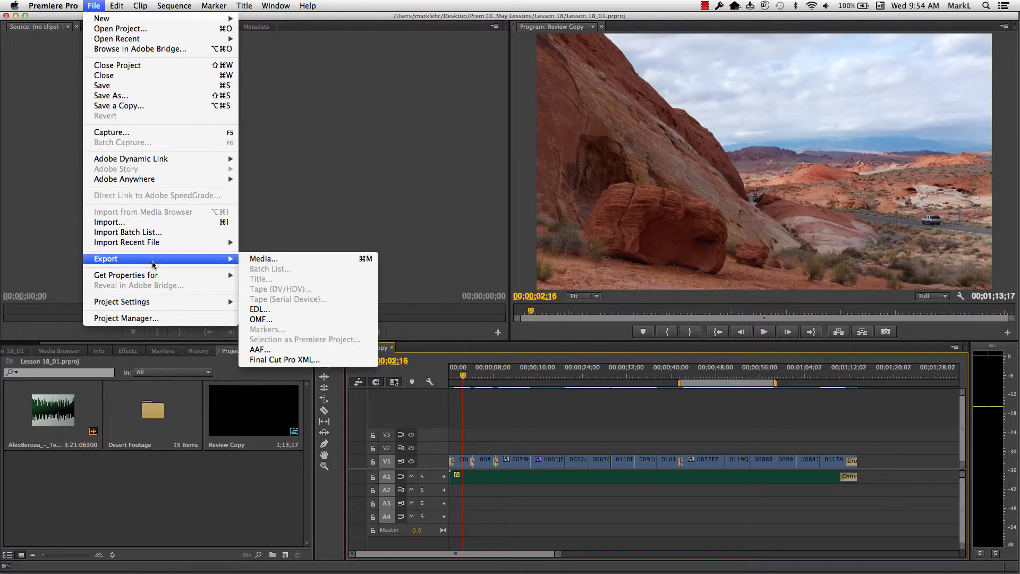
left_click(269, 260)
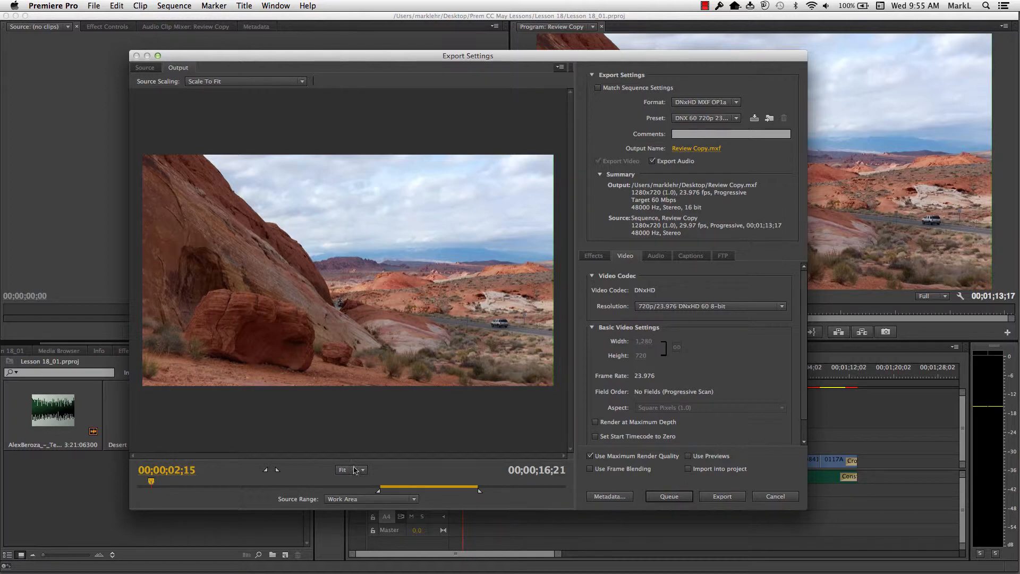
left_click(355, 499)
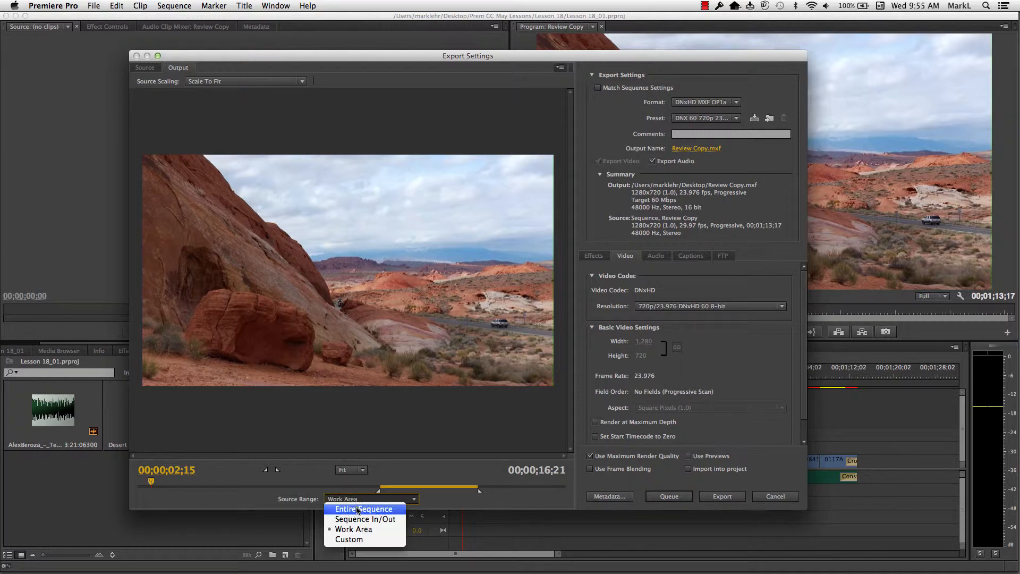
left_click(356, 510)
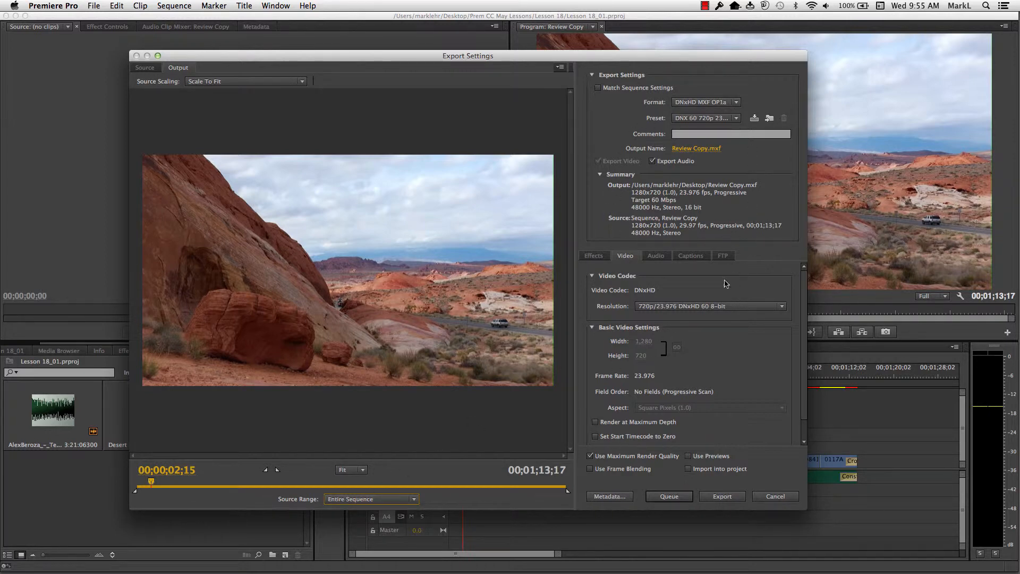
left_click(669, 497)
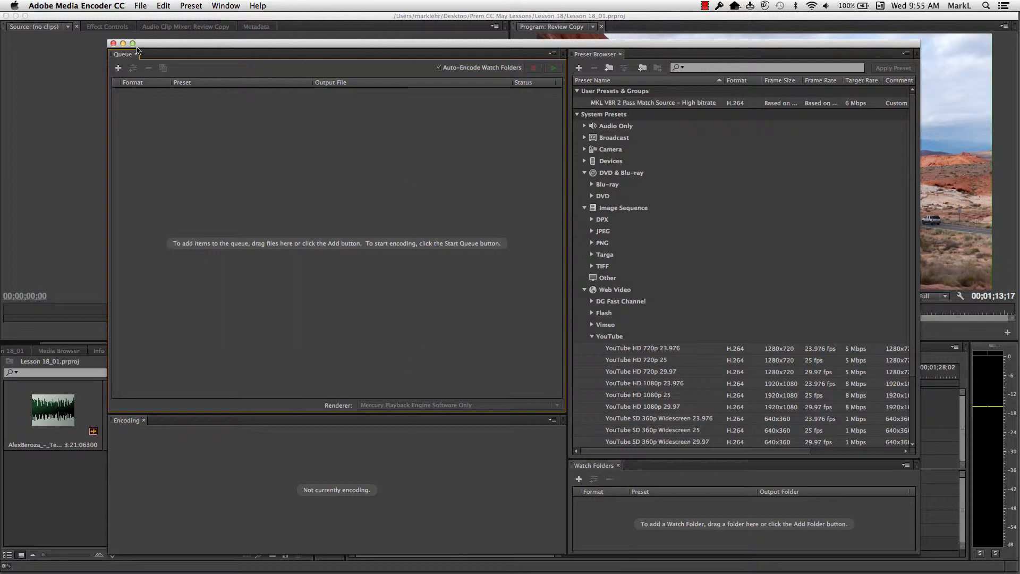
Hide Premiere Pro and reposition the Adobe Media Encoder window so it stands alone near the middle of the desktop
left_click_drag(140, 47, 33, 19)
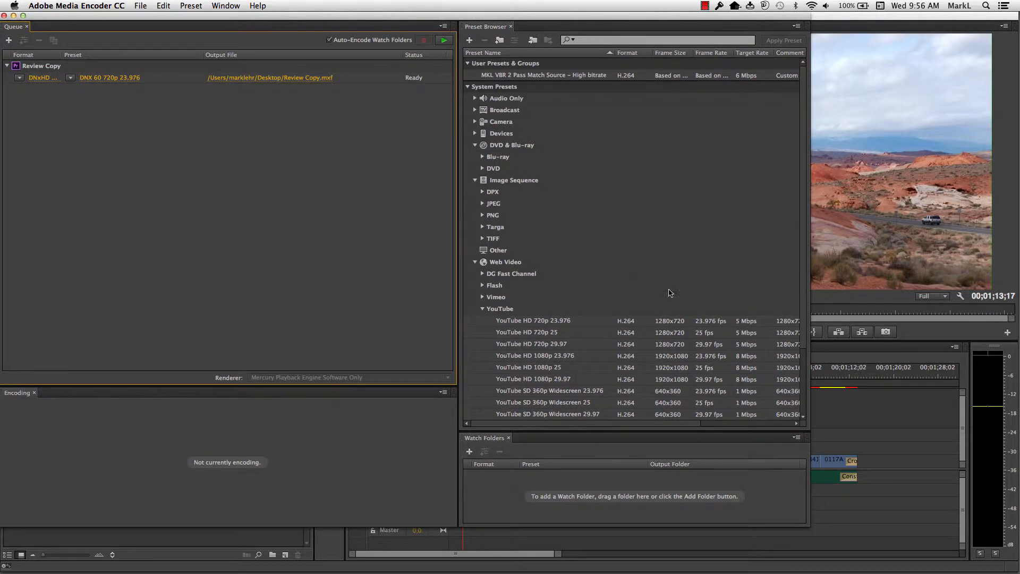
left_click(840, 529)
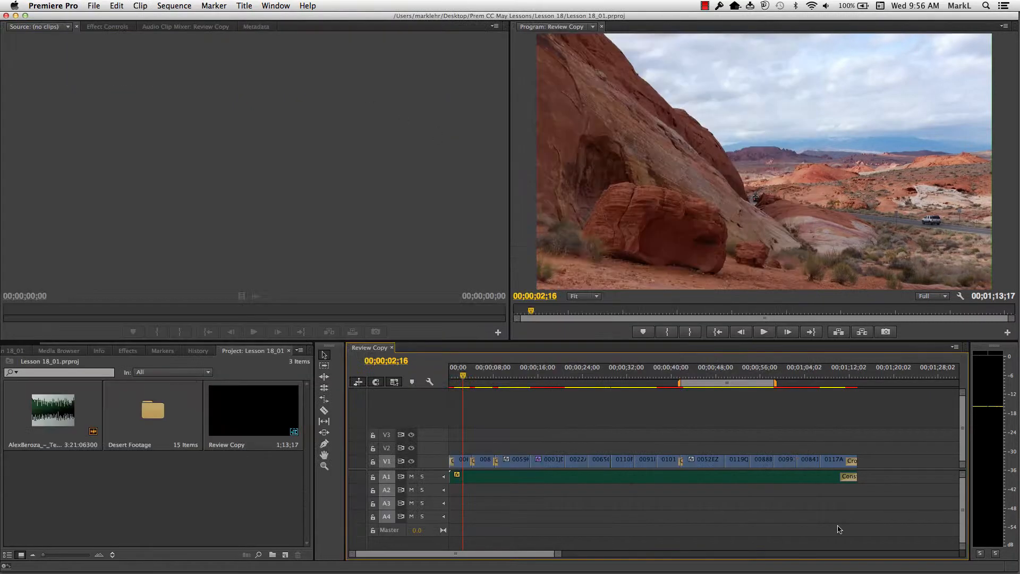
left_click(47, 6)
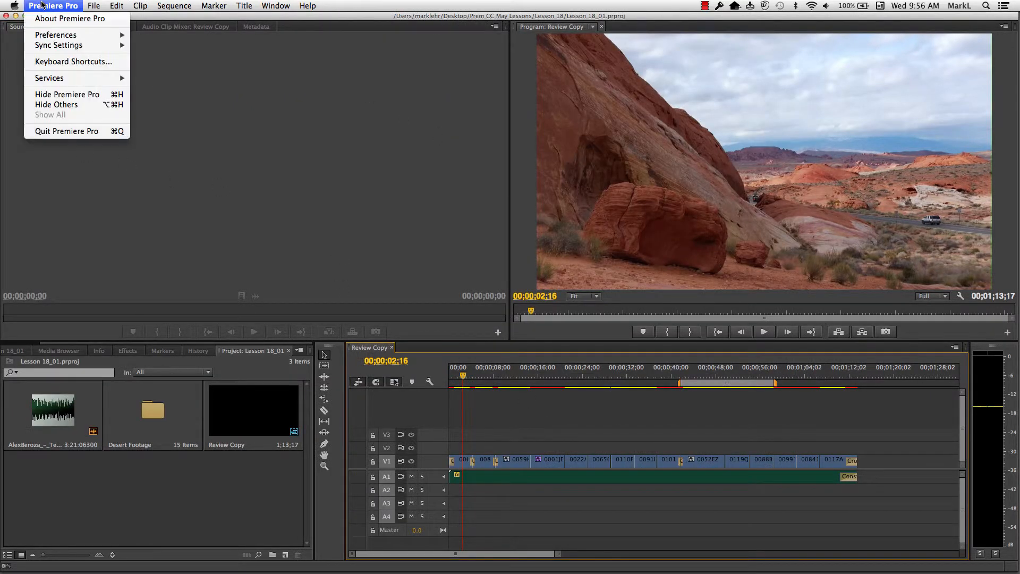
left_click(68, 95)
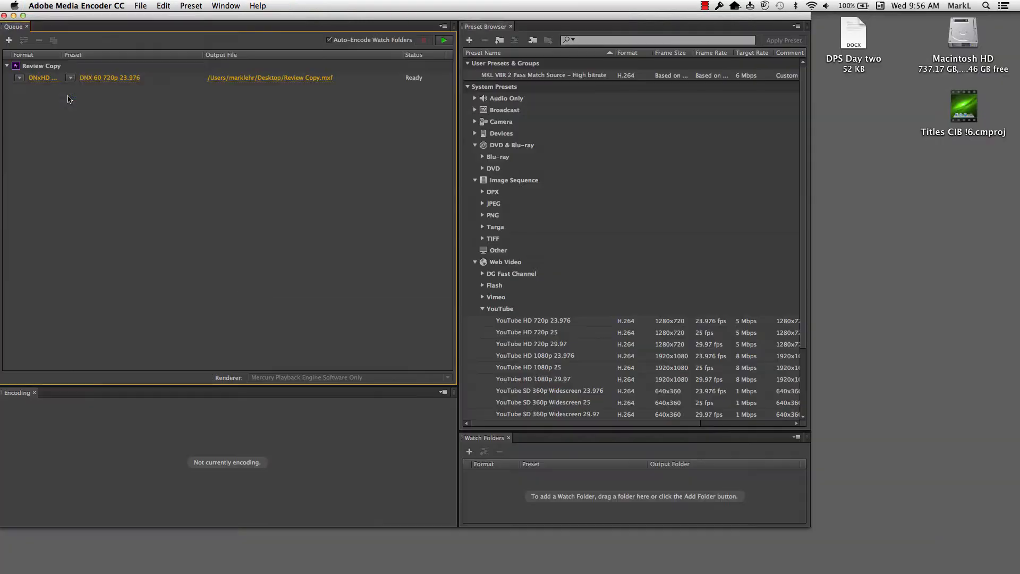
left_click_drag(85, 21, 218, 17)
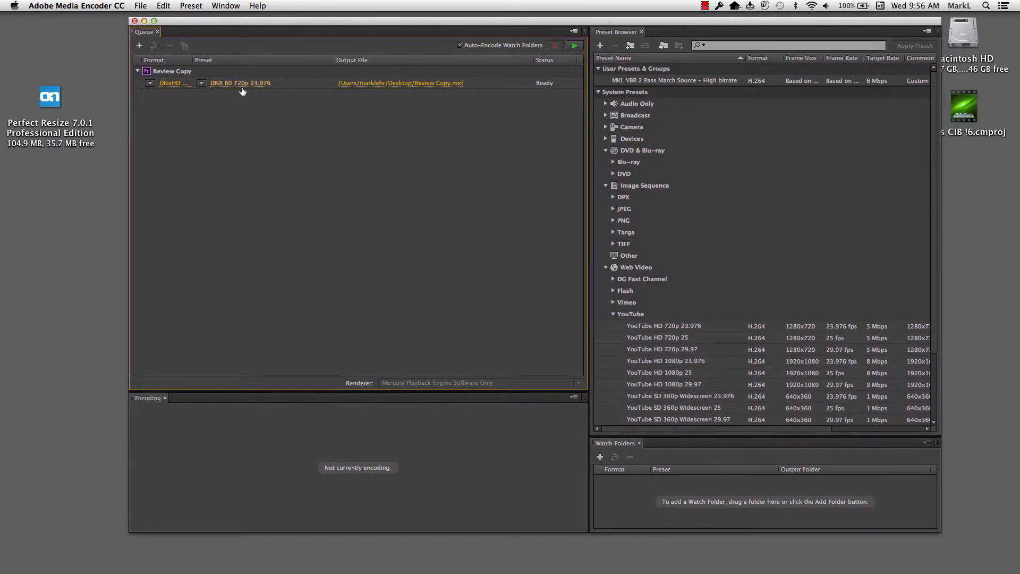
Add a second output to the queued Review Copy sequence using the Broadcast H.264 preset HD 720p 23.976
mouse_move(274, 90)
left_click(186, 74)
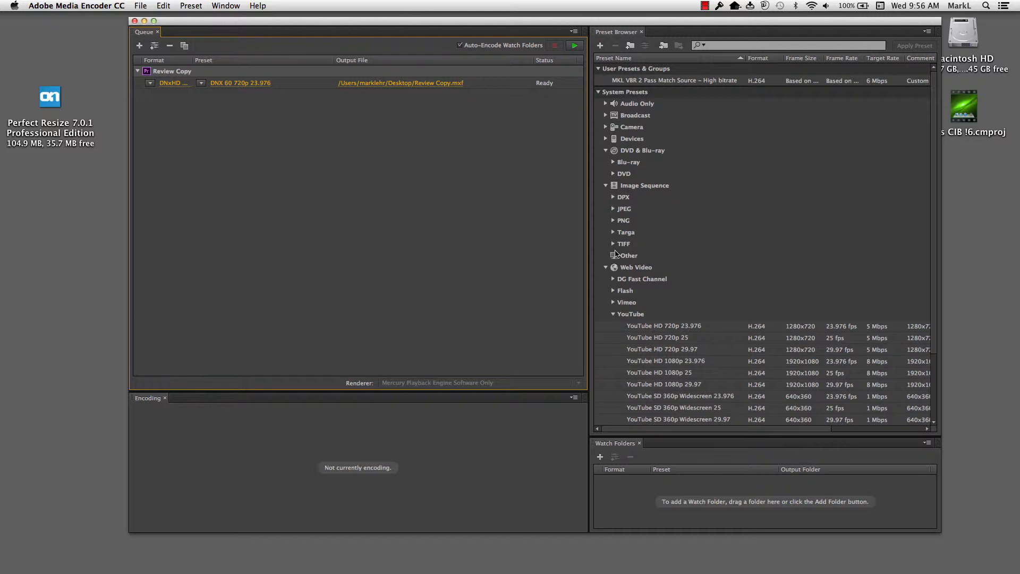
left_click(613, 315)
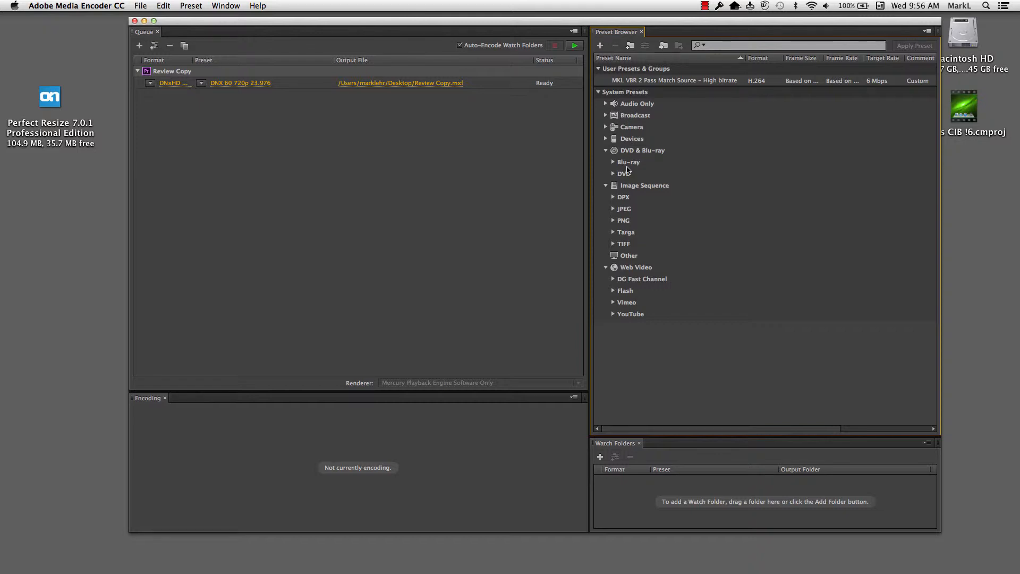
left_click(606, 116)
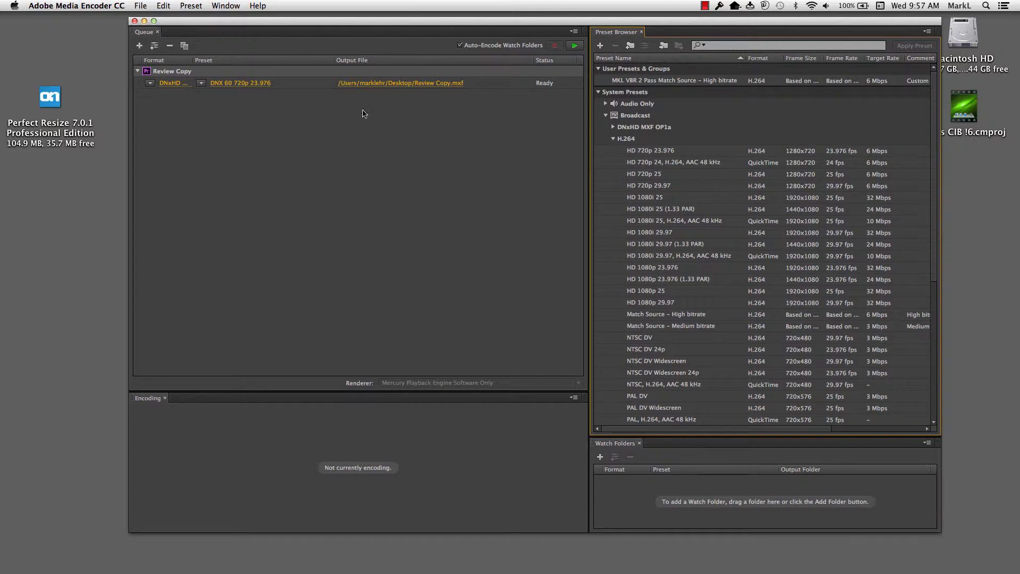
mouse_move(258, 86)
mouse_move(645, 156)
mouse_move(774, 158)
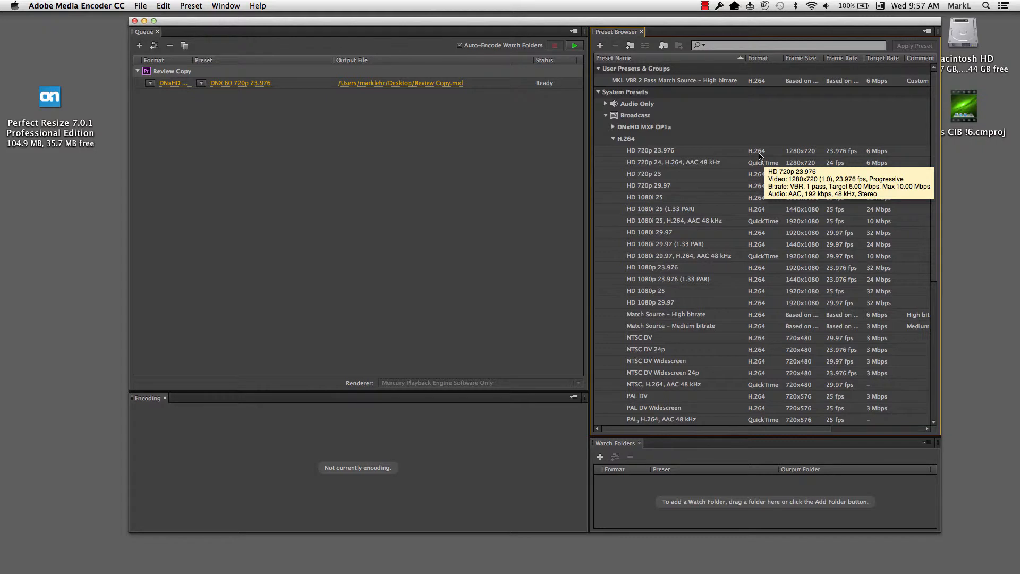
left_click(658, 154)
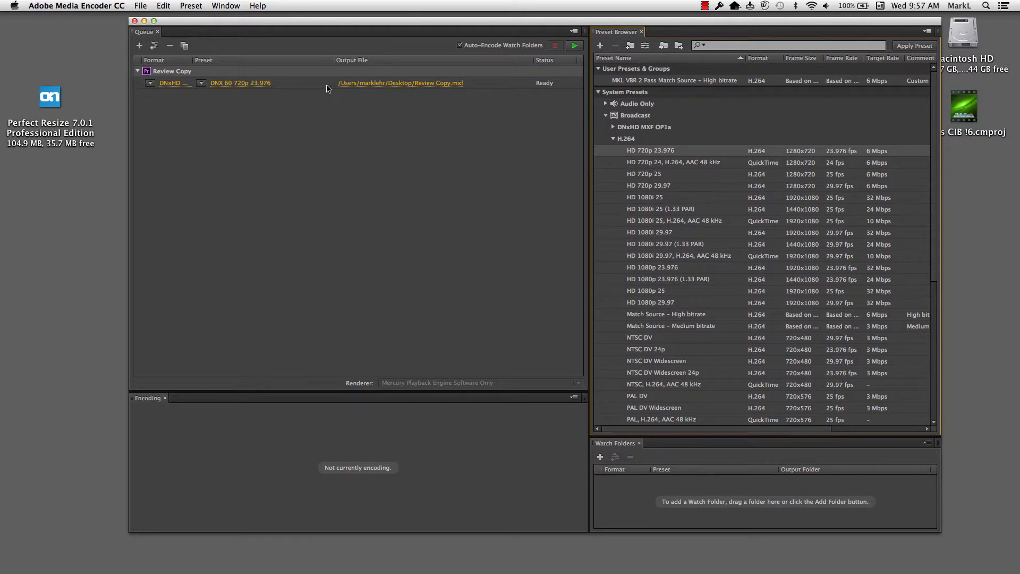
mouse_move(695, 155)
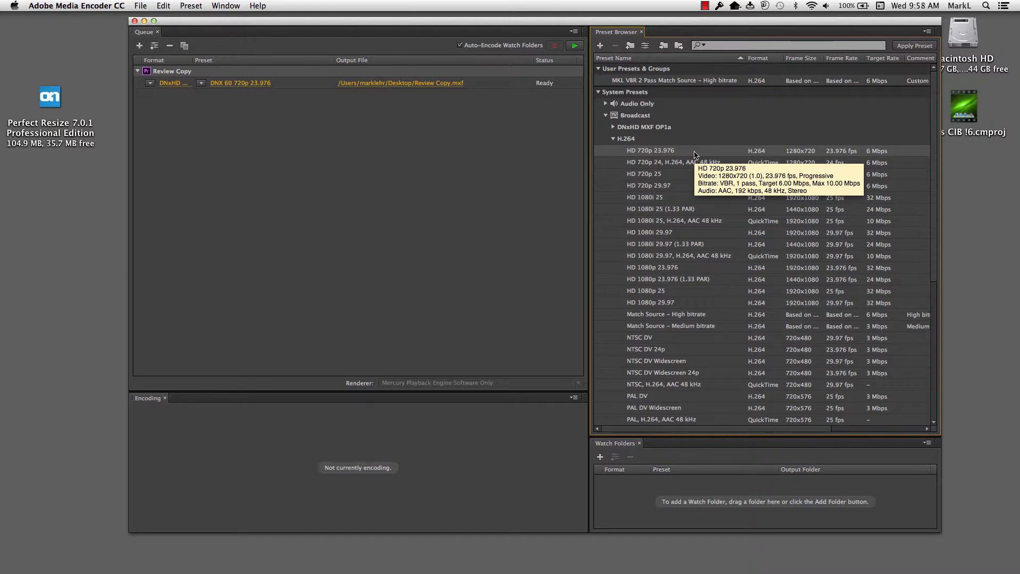
double_click(637, 153)
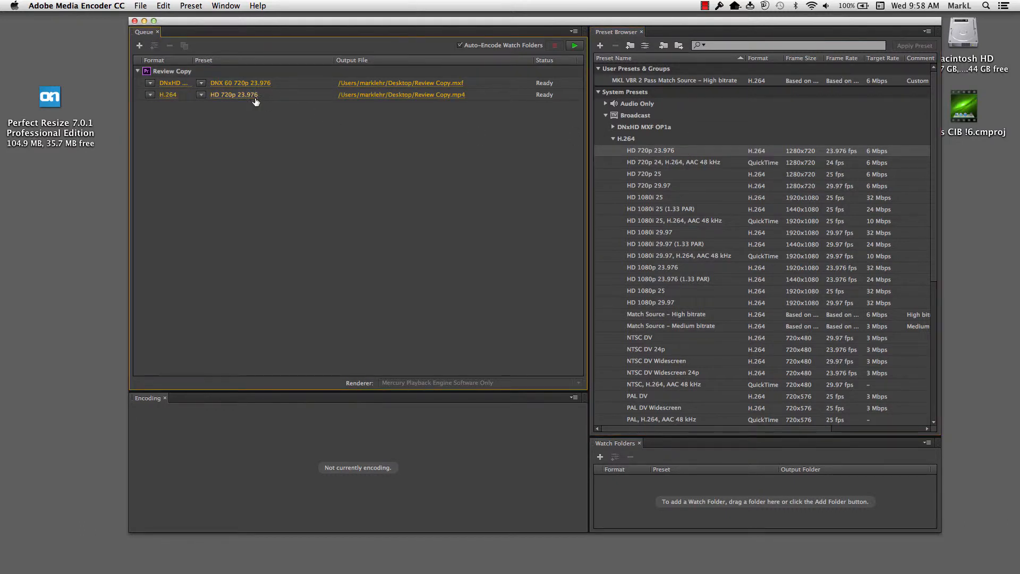
Collapse the Broadcast H.264 presets, expand the YouTube presets, and widen the Preset Browser until the full comments are readable
mouse_move(255, 102)
left_click(614, 139)
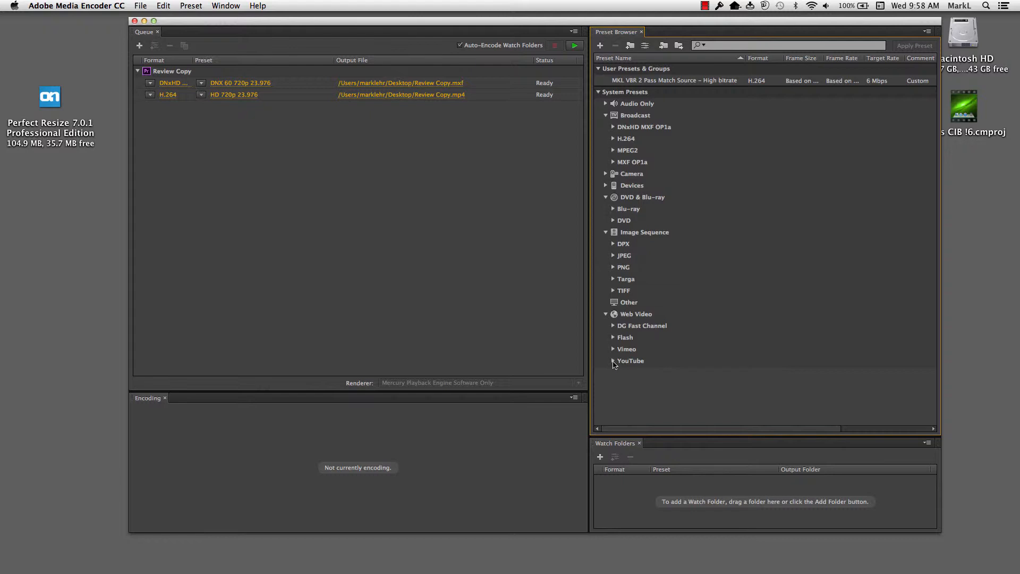
left_click(614, 361)
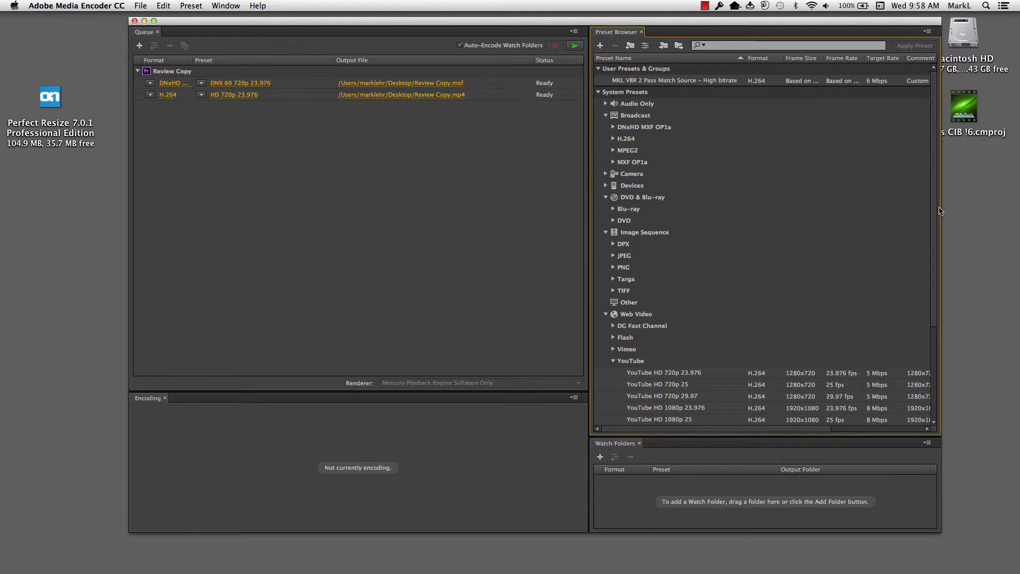
scroll(928, 299, "down", 5)
scroll(929, 300, "down", 1)
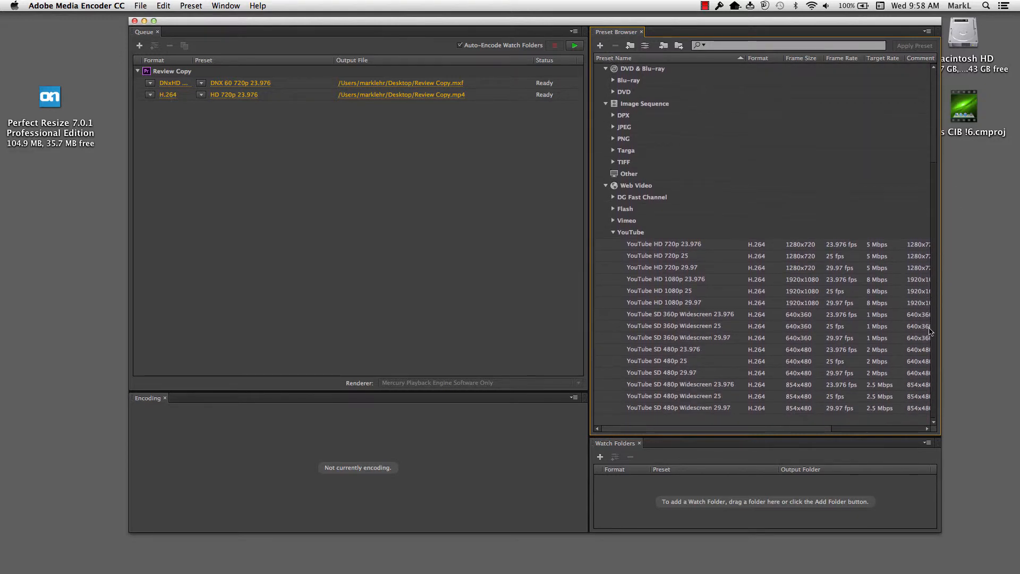
left_click_drag(960, 326, 999, 324)
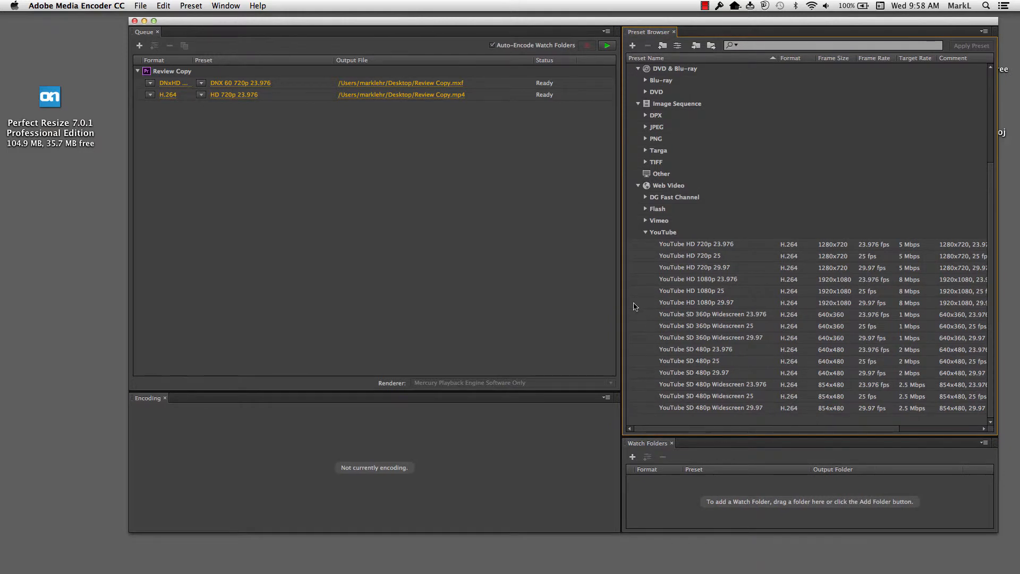
left_click_drag(622, 305, 503, 309)
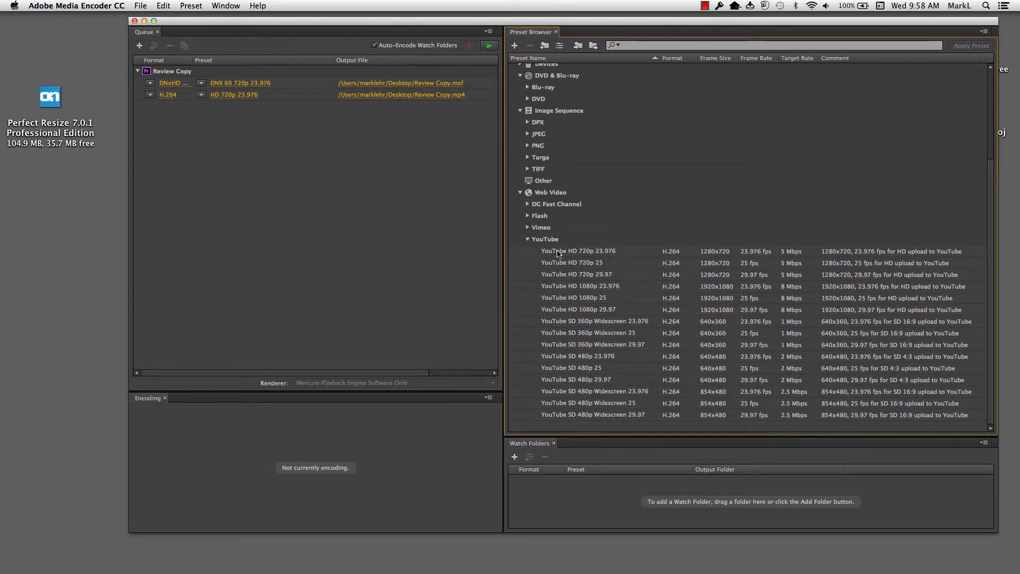
Add another output to the queued Review Copy sequence using the YouTube HD 720p 23.976 preset
mouse_move(573, 255)
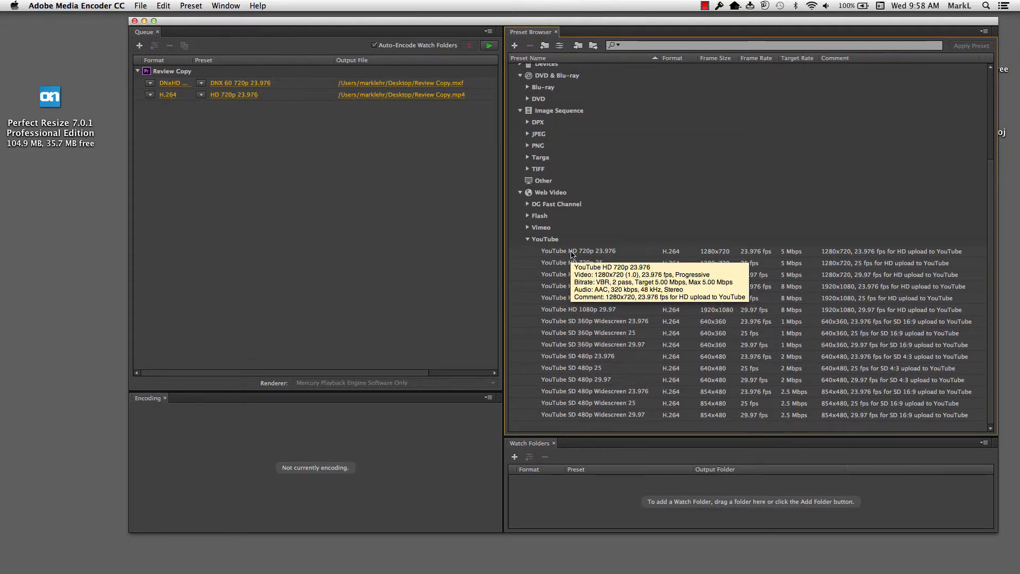
left_click(604, 255)
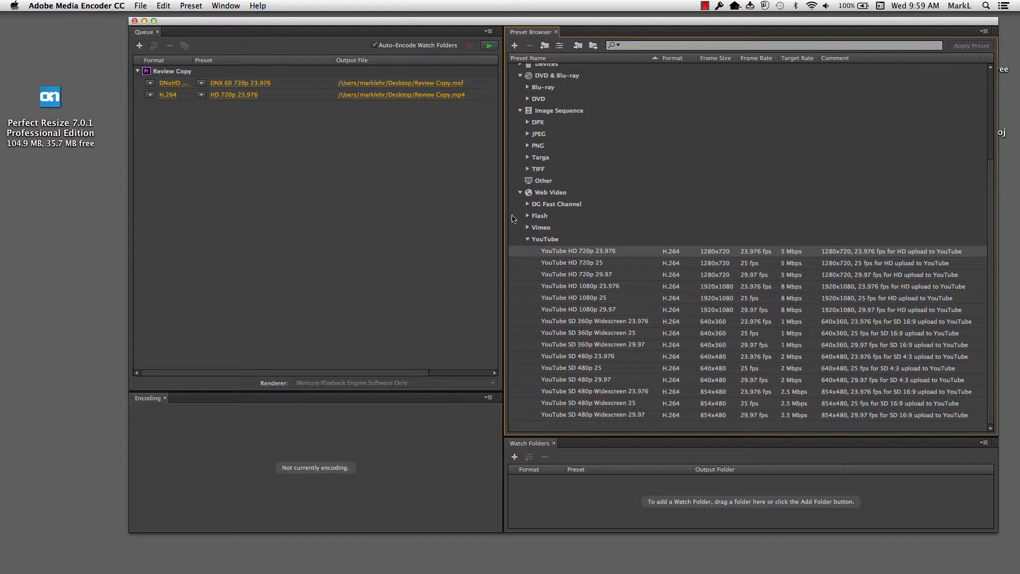
left_click(181, 72)
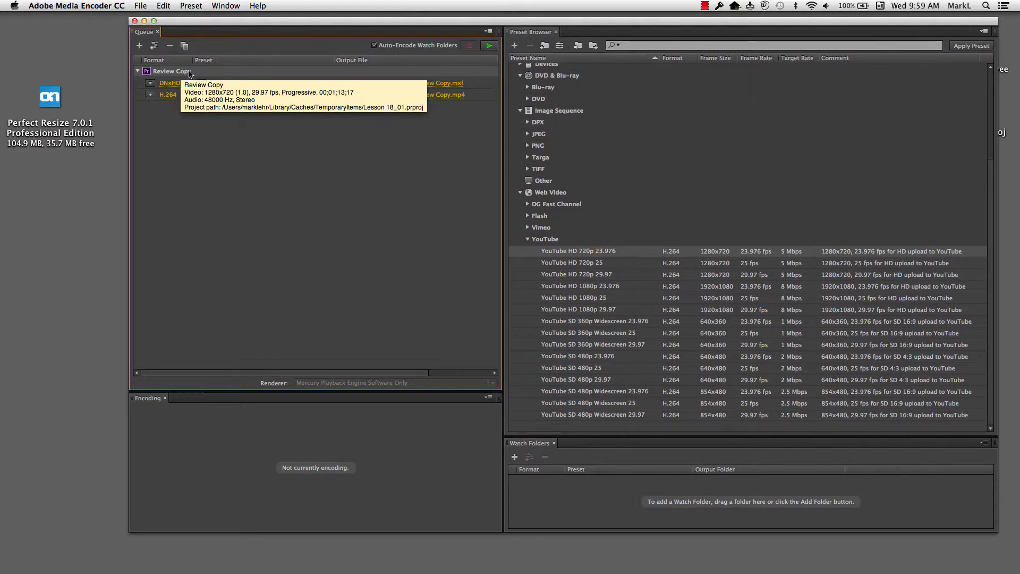
mouse_move(563, 253)
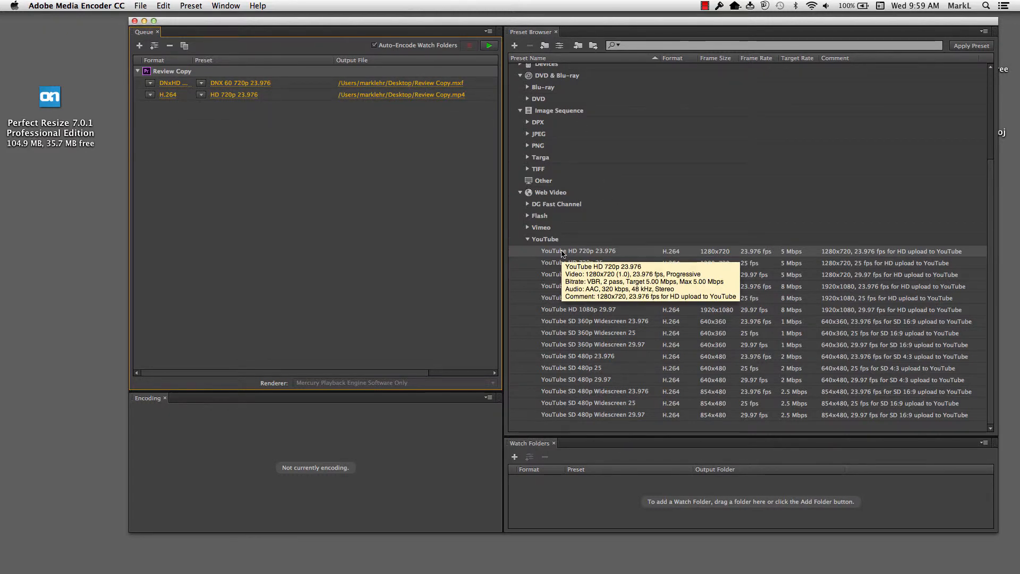
double_click(563, 252)
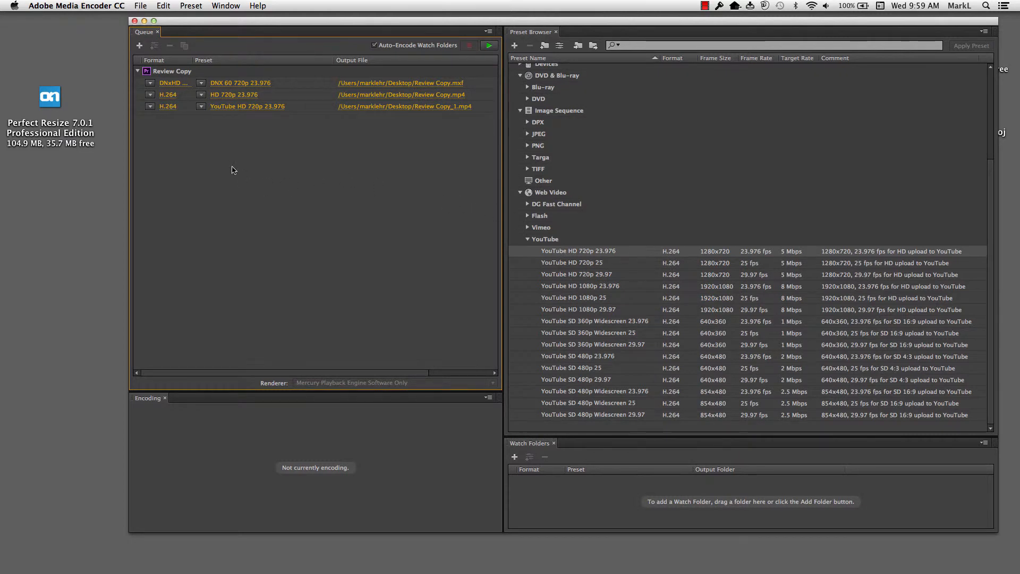
Review the export settings of the queued DNX 60 720p 23.976 output and leave them without changes
left_click(174, 72)
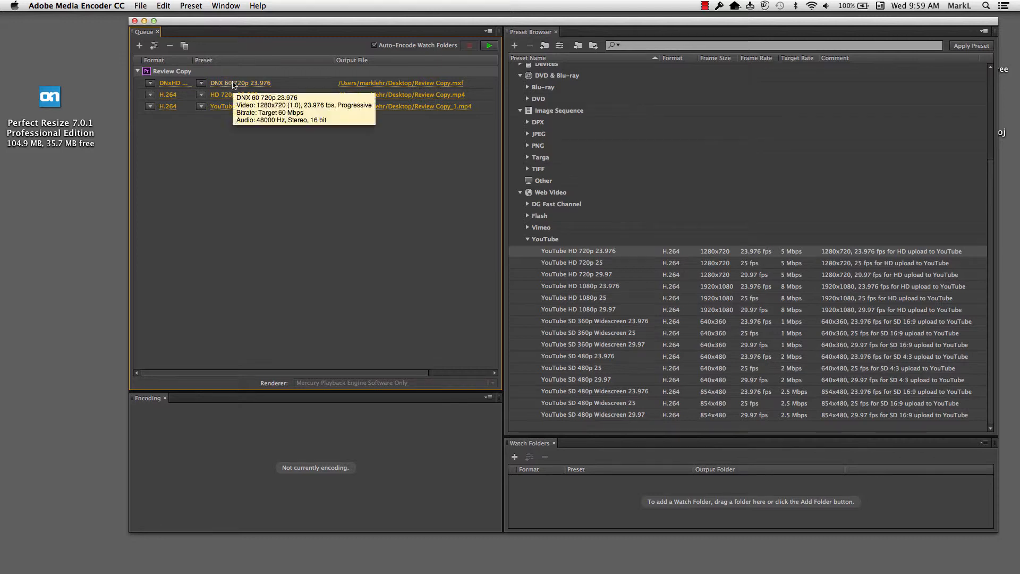
left_click(234, 84)
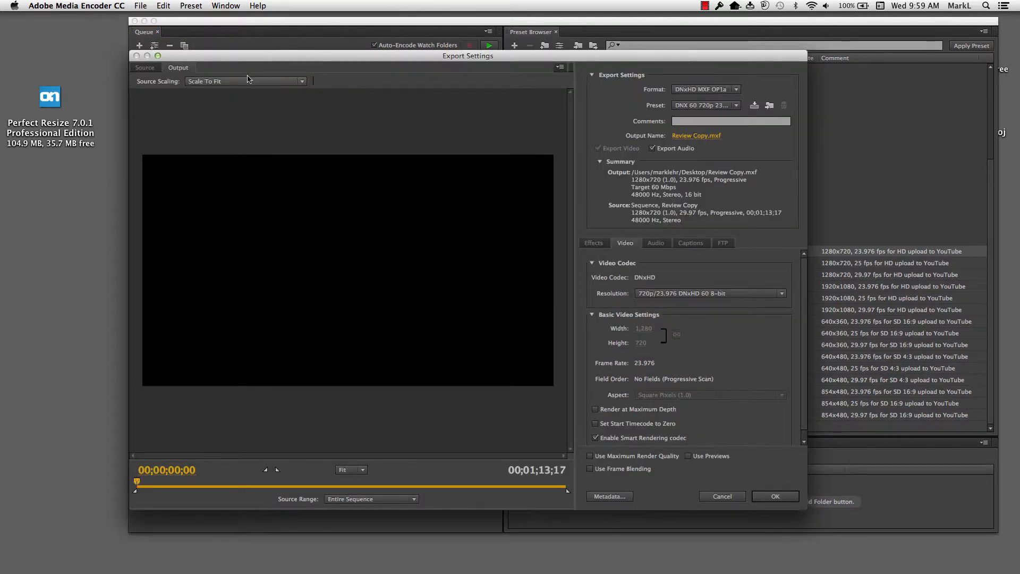
left_click(723, 498)
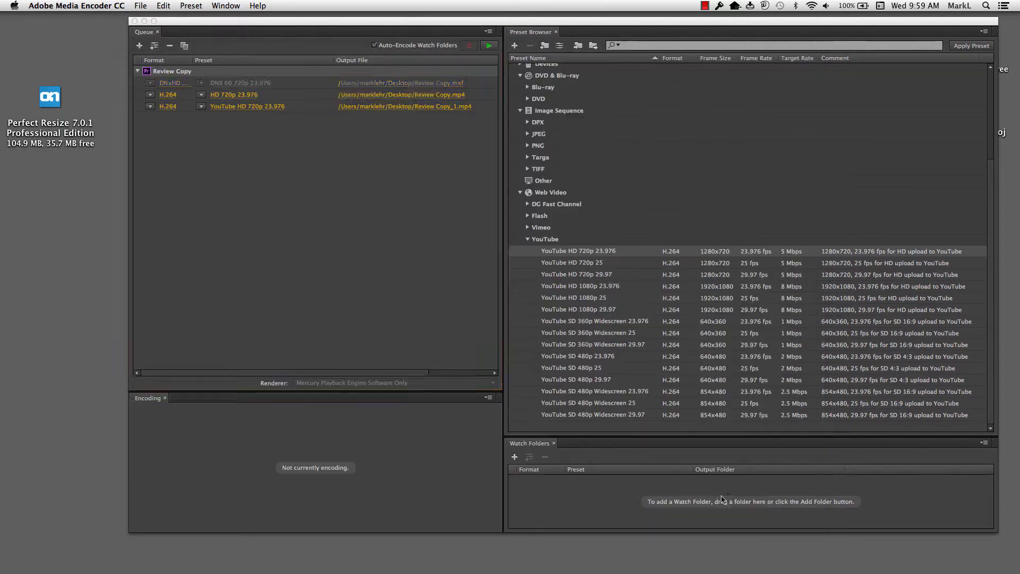
Remove the DNX 60 720p 23.976 output from the Review Copy queue entry
left_click(309, 84)
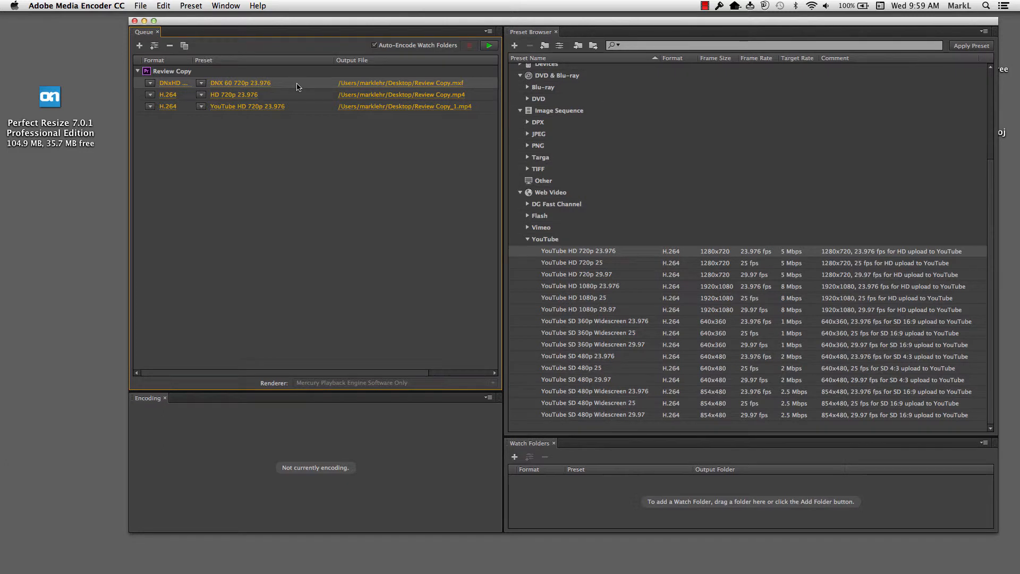
left_click(170, 47)
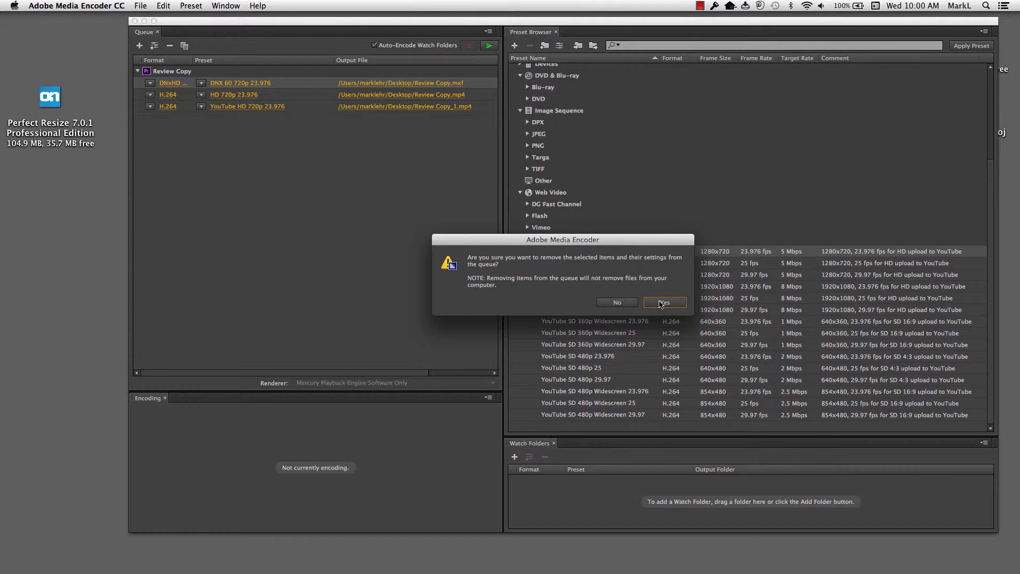
left_click(661, 304)
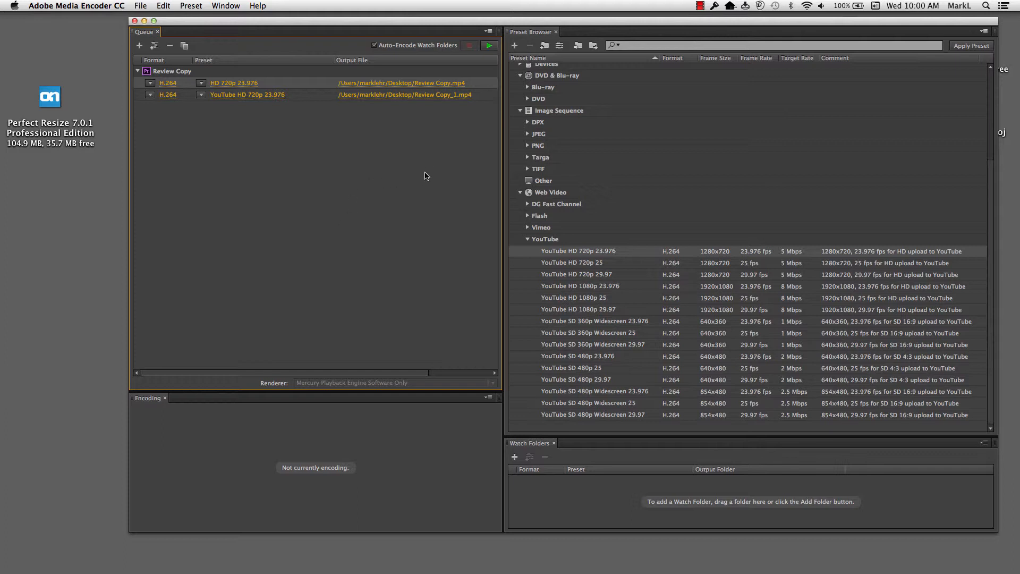
Add a PNG output to the queued Review Copy sequence using the HD 720p 24 Sequence image sequence preset
left_click(521, 110)
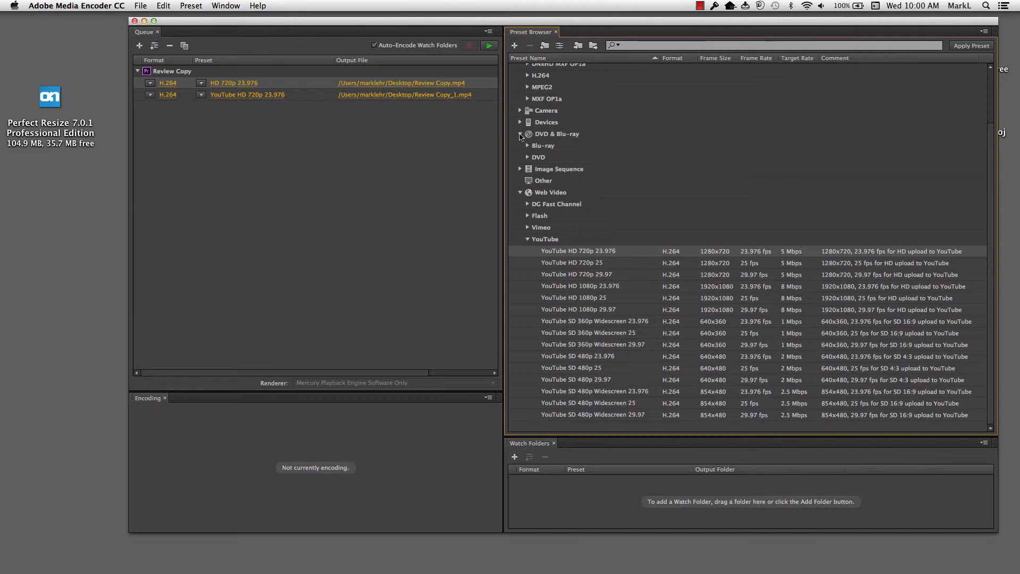
scroll(793, 155, "up", 5)
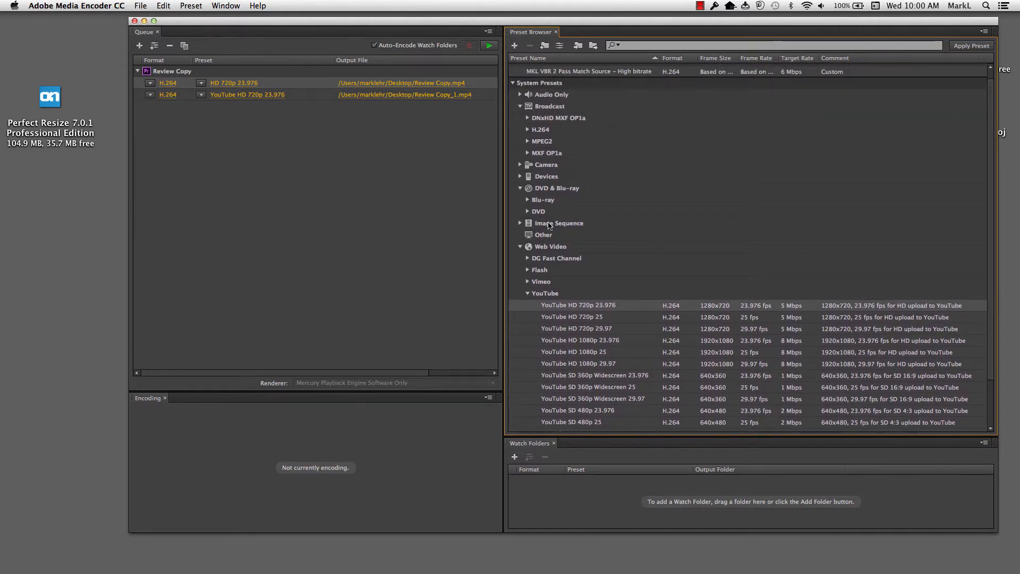
left_click(521, 224)
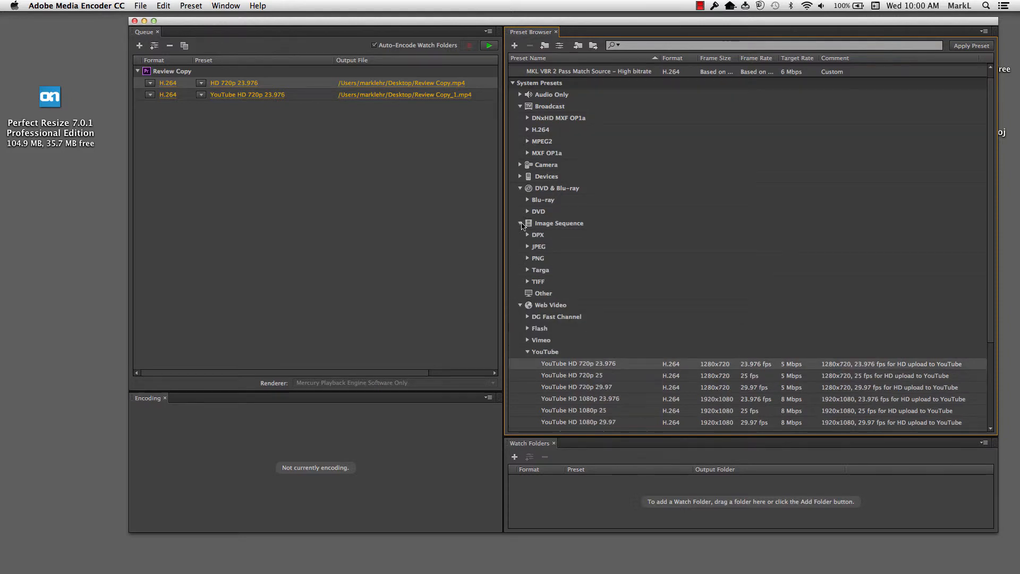
left_click(527, 259)
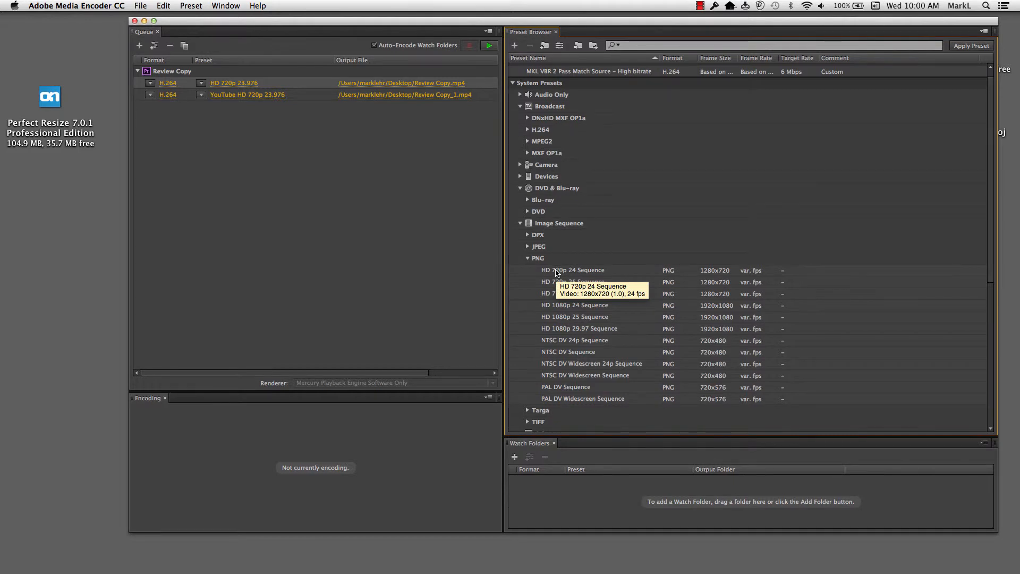
left_click_drag(556, 273, 297, 85)
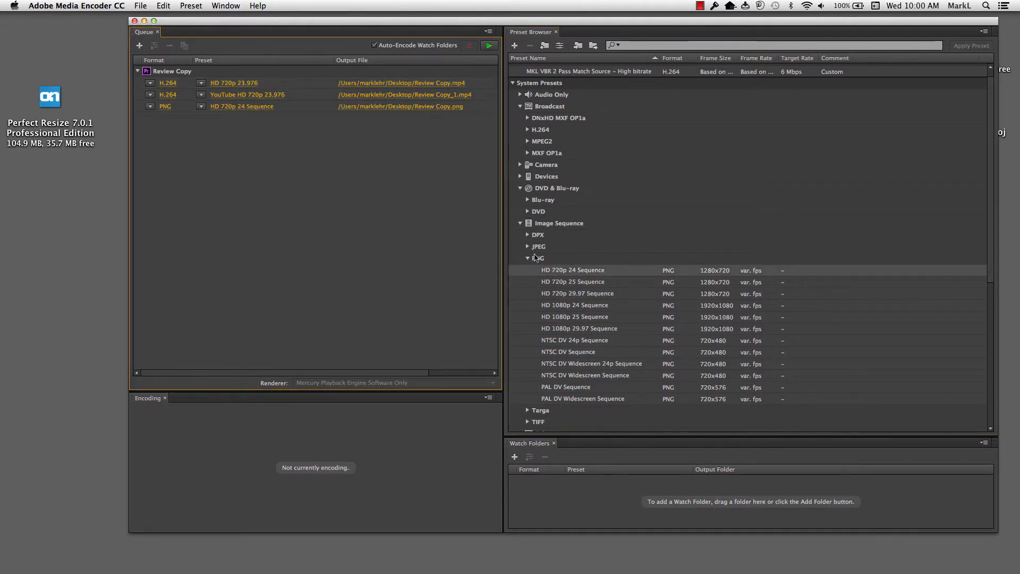
In the PNG output's export settings, enable Render at Maximum Depth and set the frame height to 360 with proportions linked
left_click(202, 107)
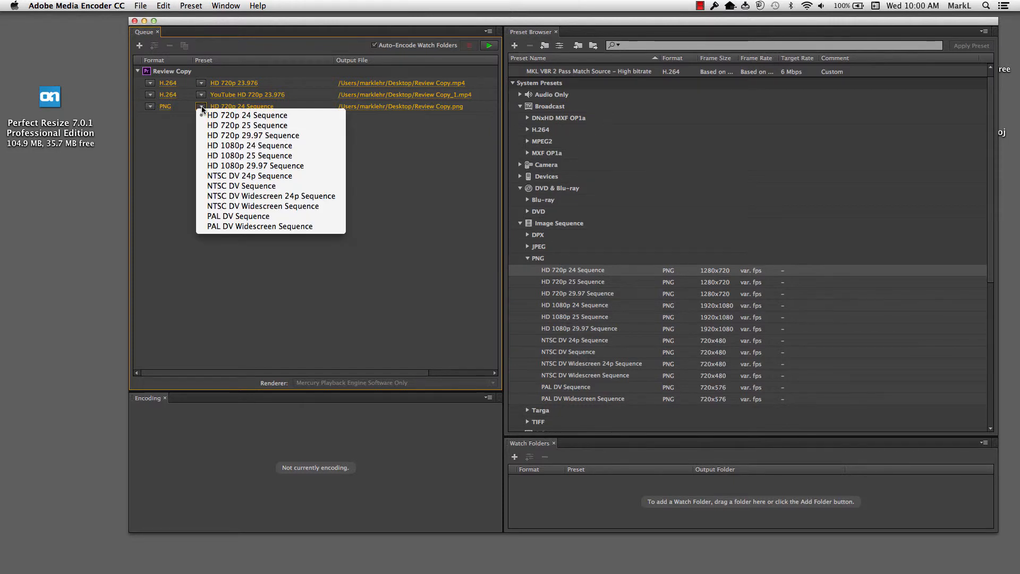
left_click(202, 109)
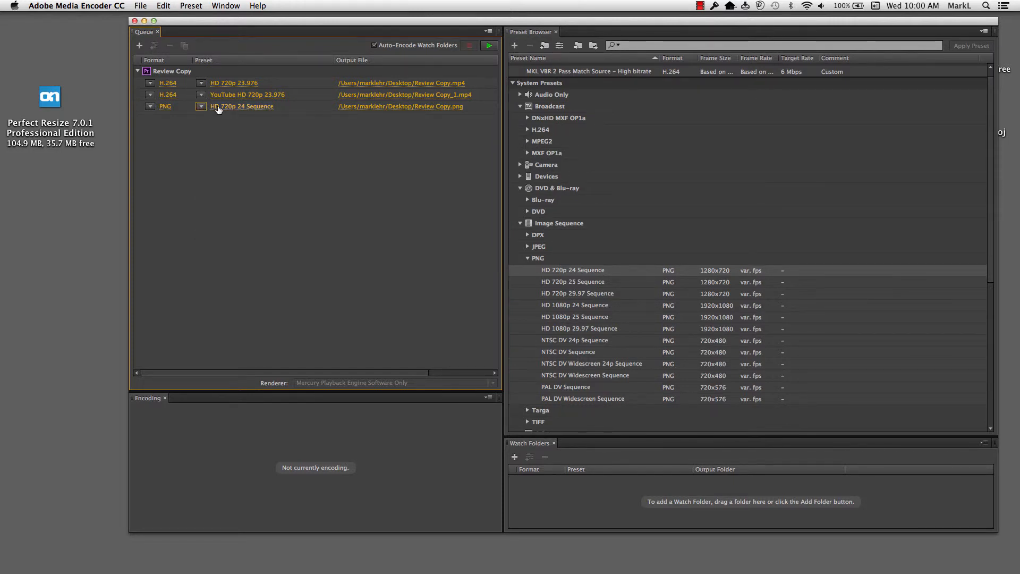
mouse_move(234, 113)
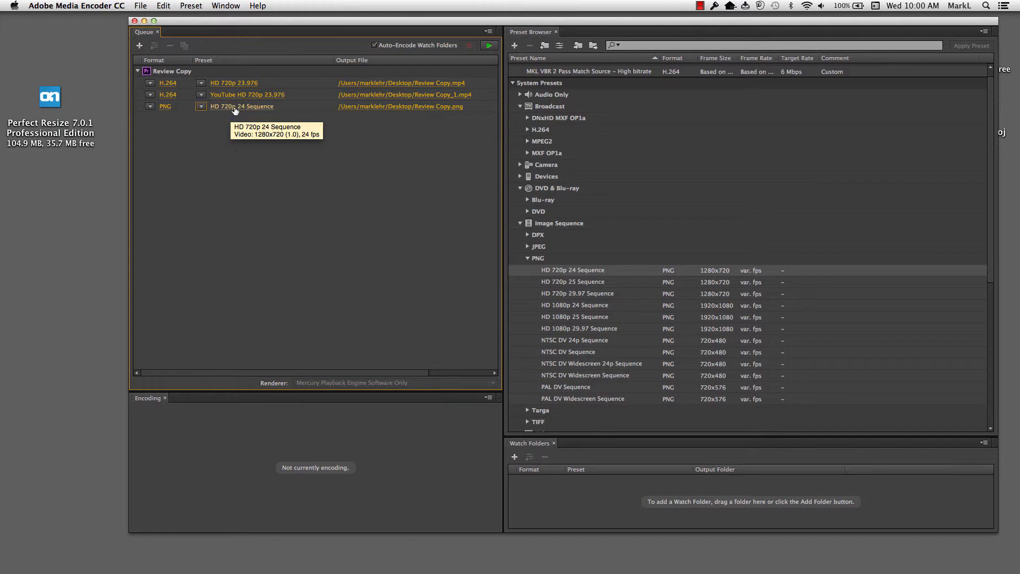
left_click(234, 110)
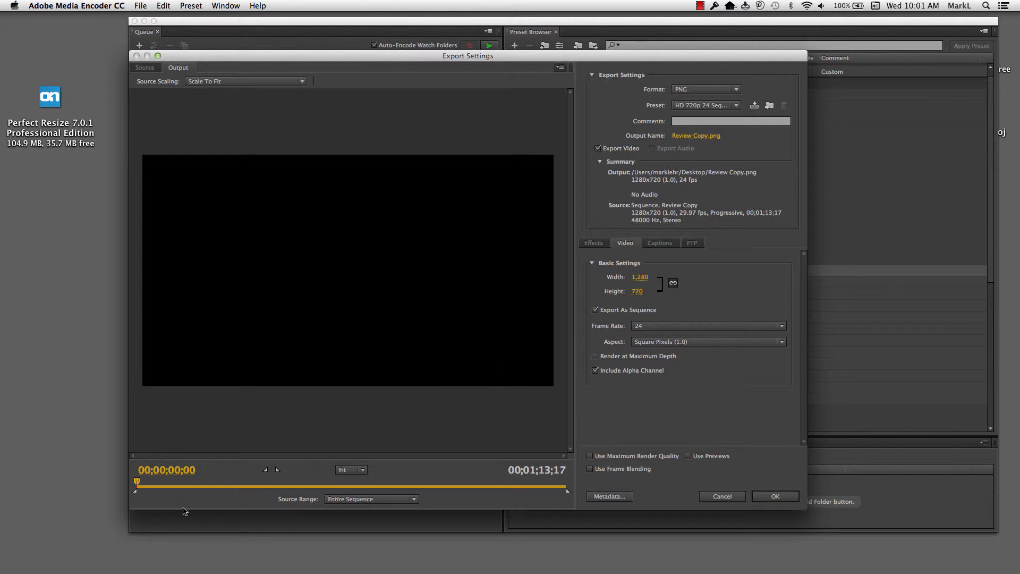
left_click_drag(136, 483, 334, 486)
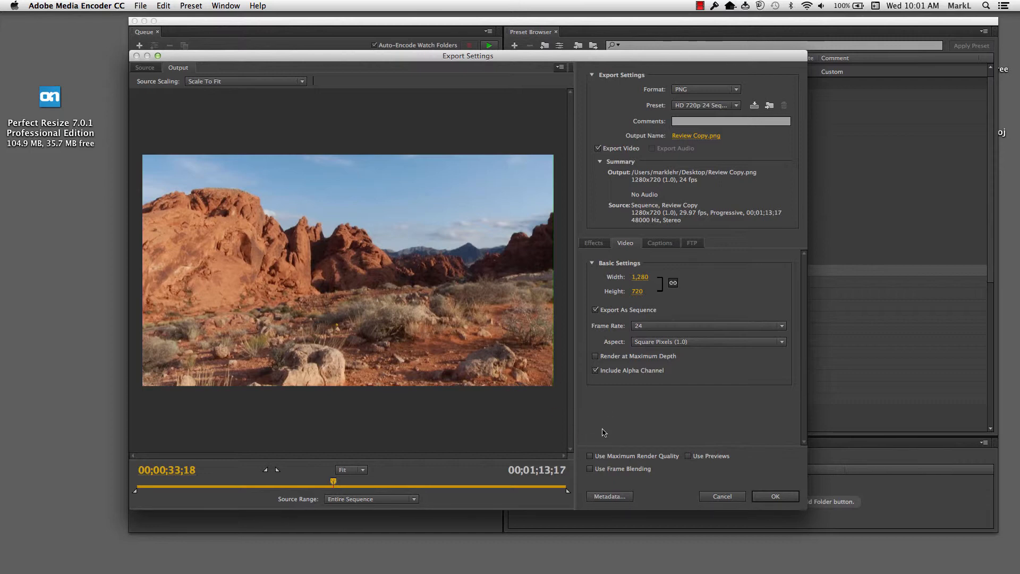
left_click(595, 357)
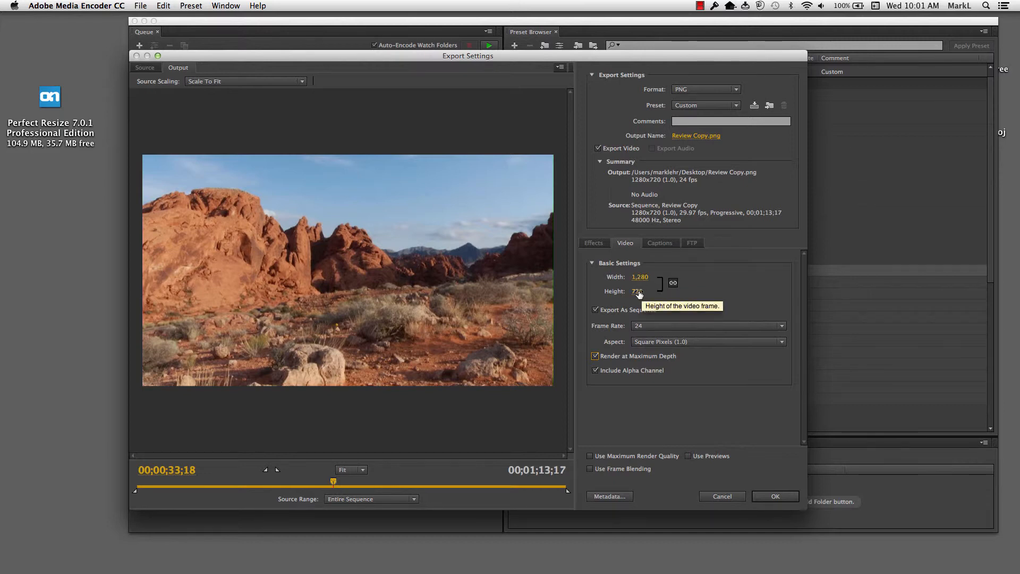
left_click(638, 292)
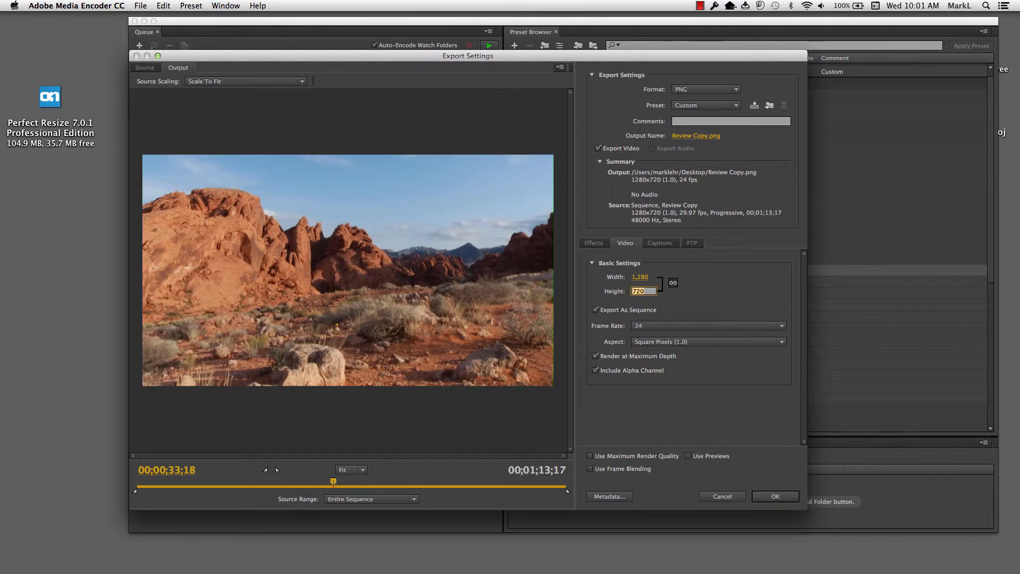
type("360")
key("Return")
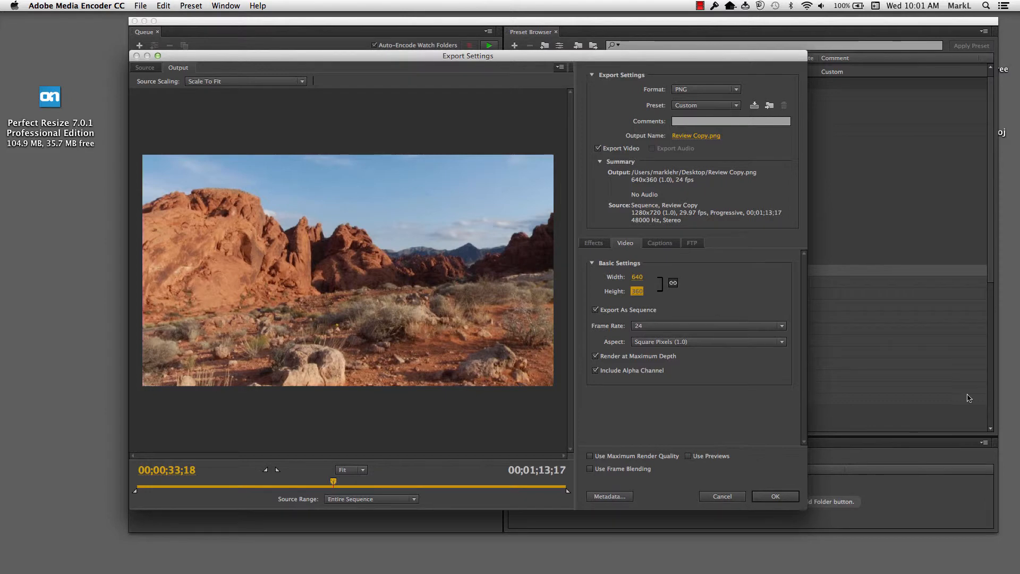
left_click(782, 497)
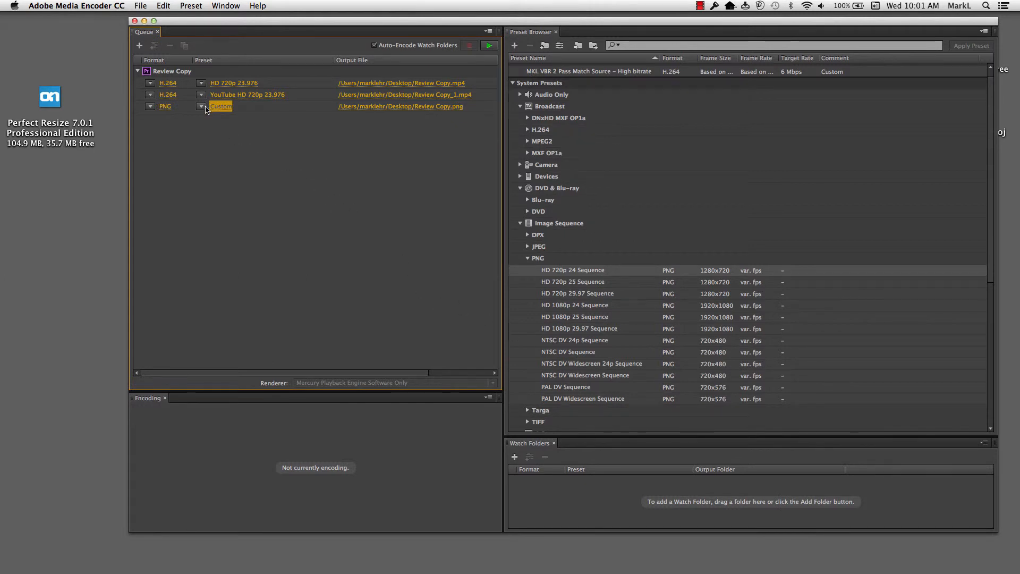
Remove the custom PNG output from the Review Copy queue entry
mouse_move(217, 110)
left_click(238, 110)
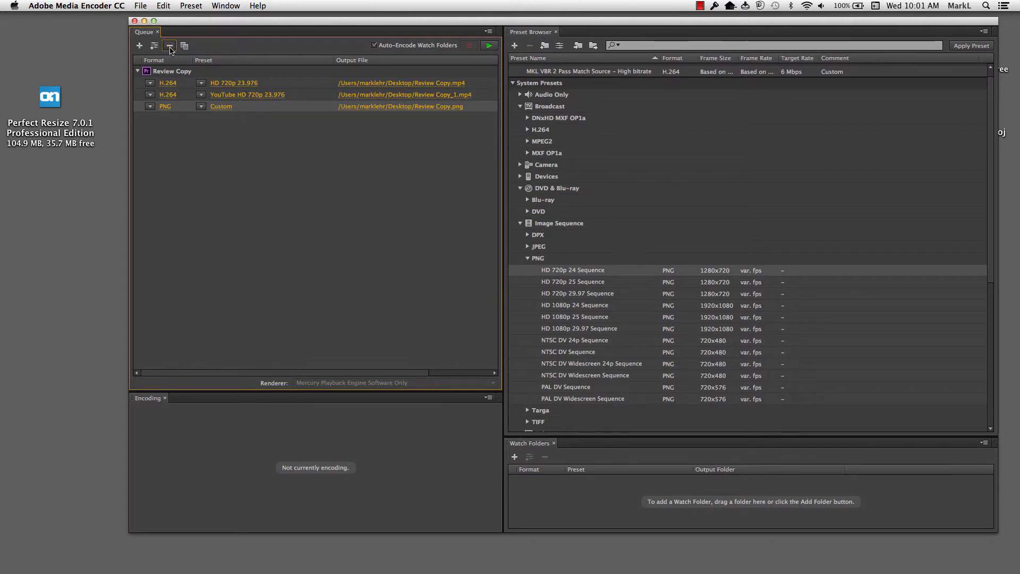
left_click(170, 46)
left_click(659, 304)
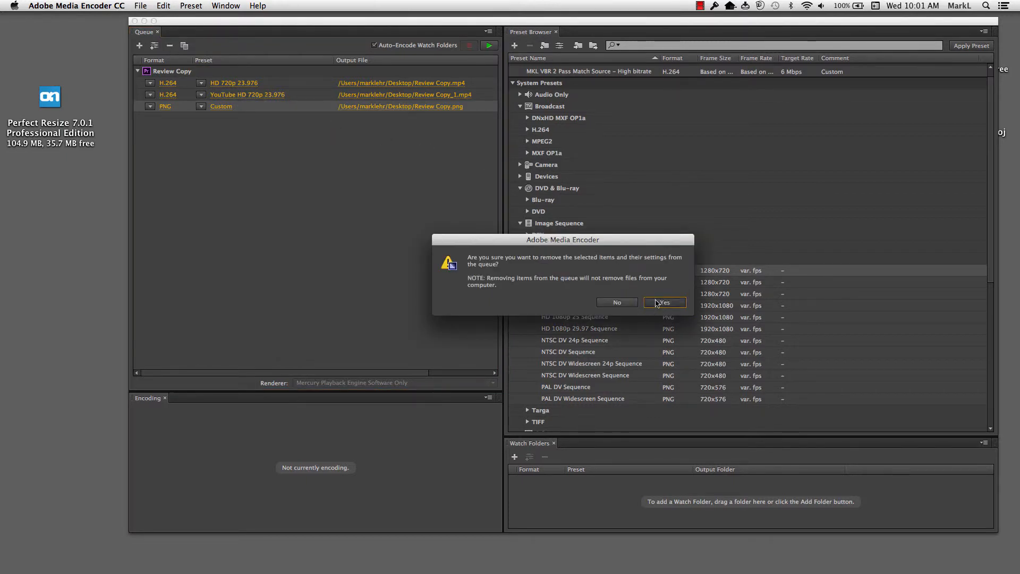
In the YouTube HD 720p 23.976 output's export settings, enable Render at Maximum Depth and Use Maximum Render Quality
left_click(237, 95)
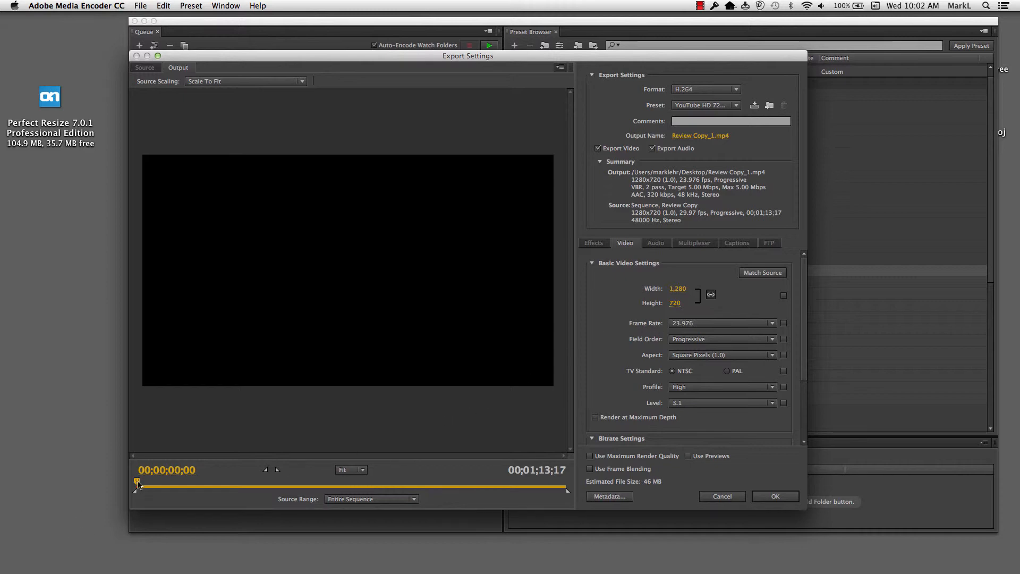
left_click_drag(137, 482, 289, 483)
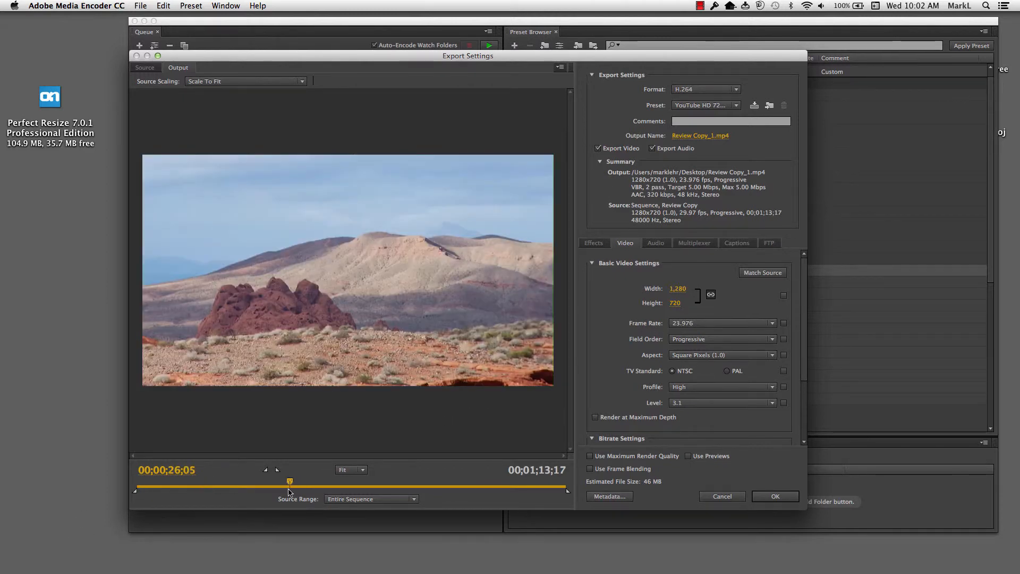
left_click(595, 418)
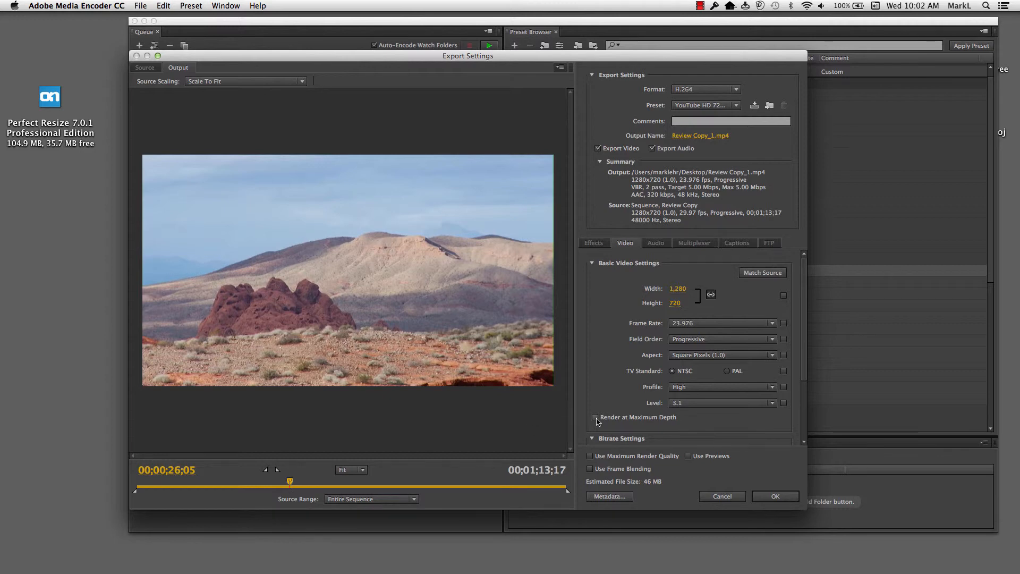
left_click(590, 456)
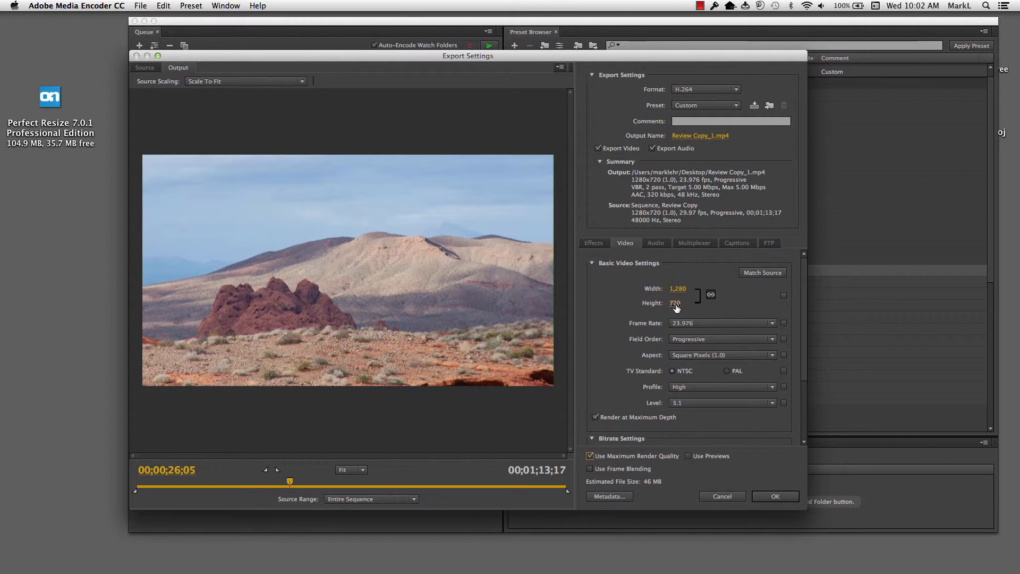
Set the YouTube output's frame height to 360 with proportions linked, and apply the export settings
left_click(675, 306)
type("3.6")
key("BackSpace")
key("BackSpace")
type("60")
key("Return")
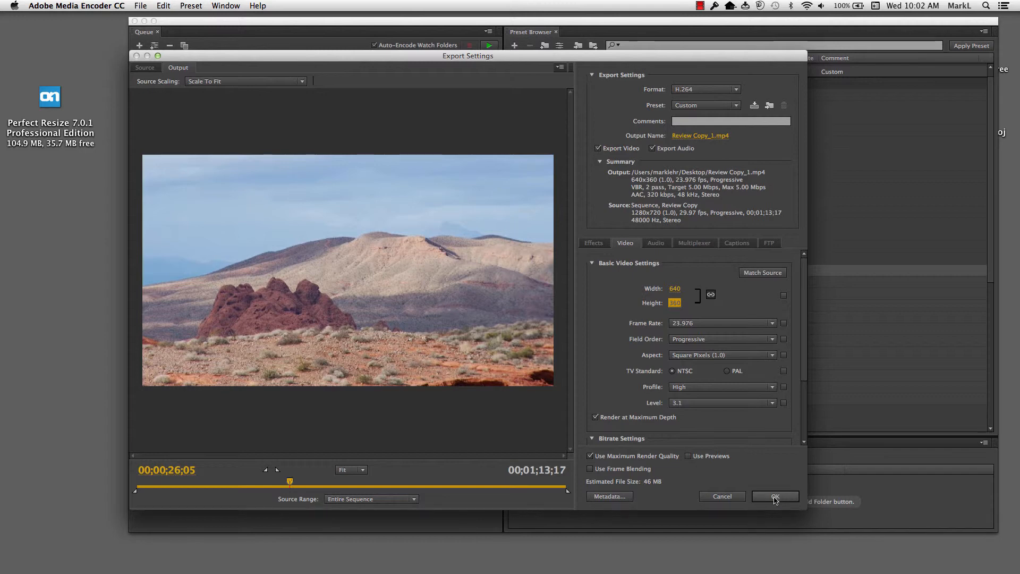
left_click(775, 497)
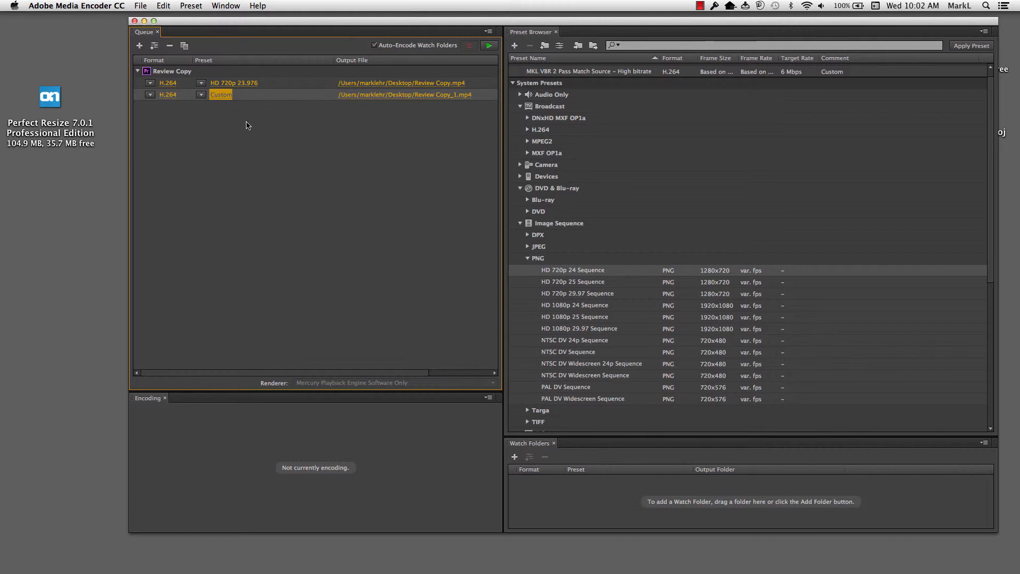
left_click(269, 153)
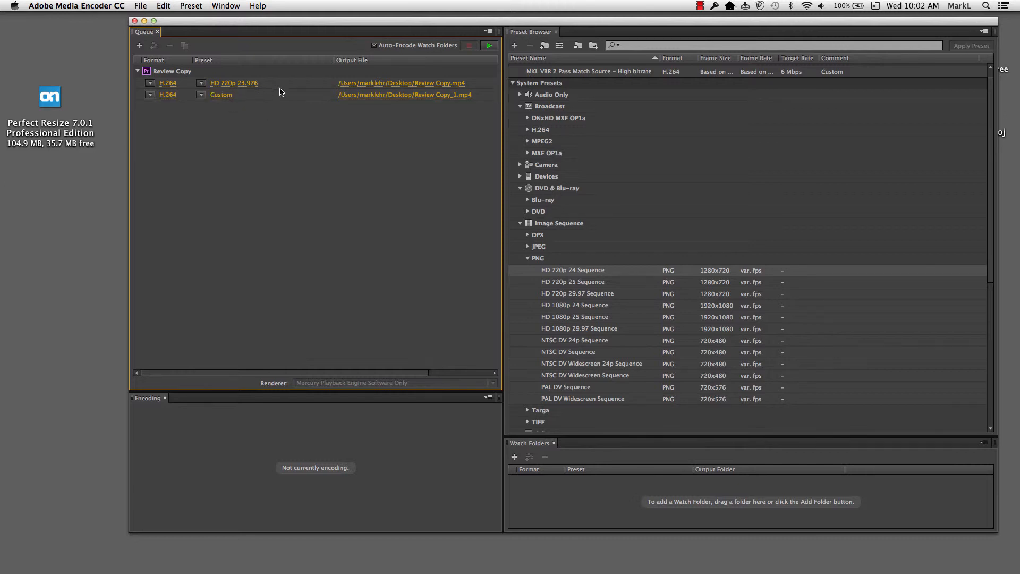
Add a further output to the Review Copy queue entry using the unmodified YouTube HD 720p 23.976 preset
left_click(179, 75)
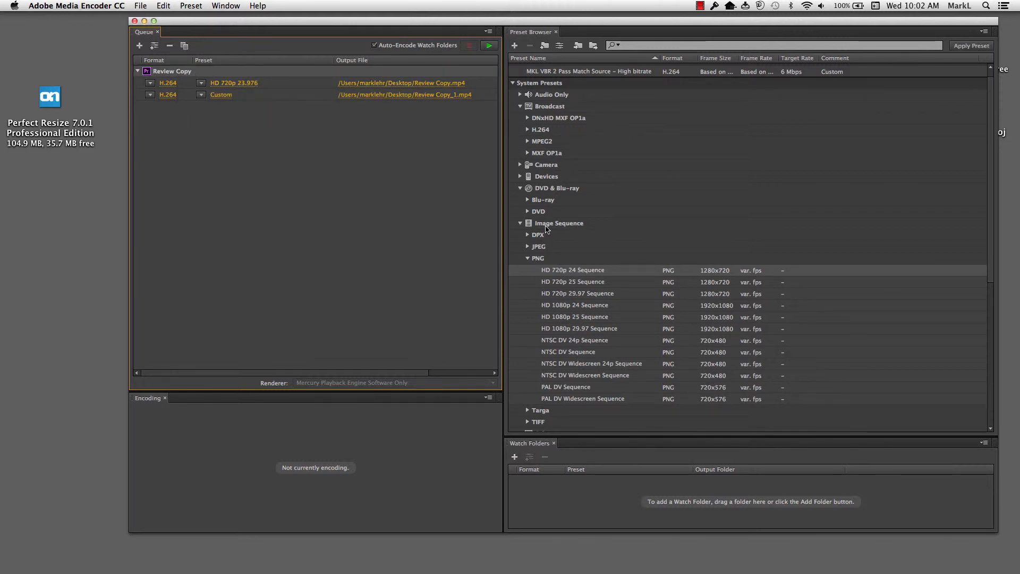
left_click(522, 224)
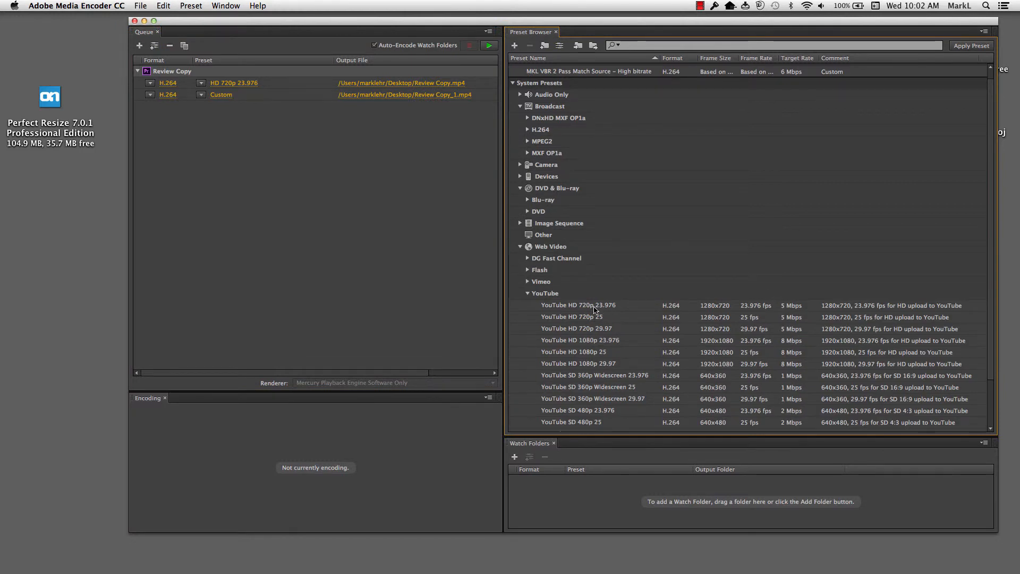
double_click(610, 310)
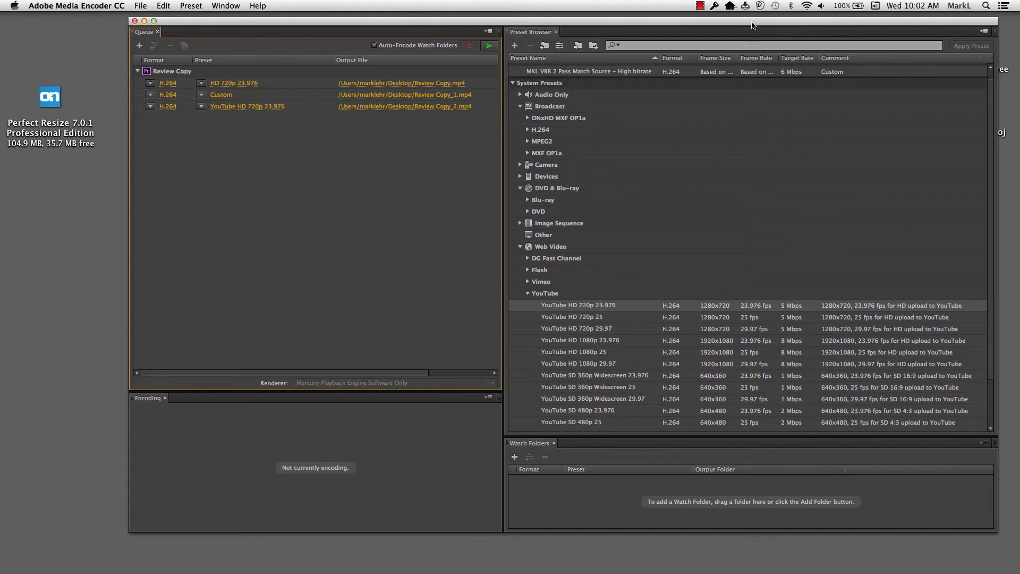
Move and narrow the encoder window to uncover the desktop files, and start encoding the queue
left_click_drag(747, 24, 638, 23)
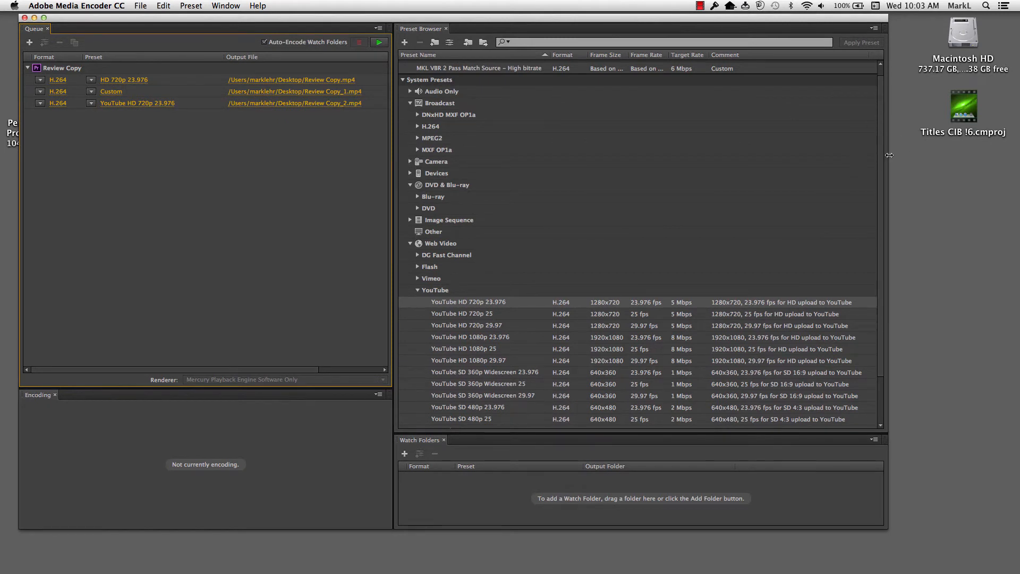
left_click_drag(890, 154, 628, 162)
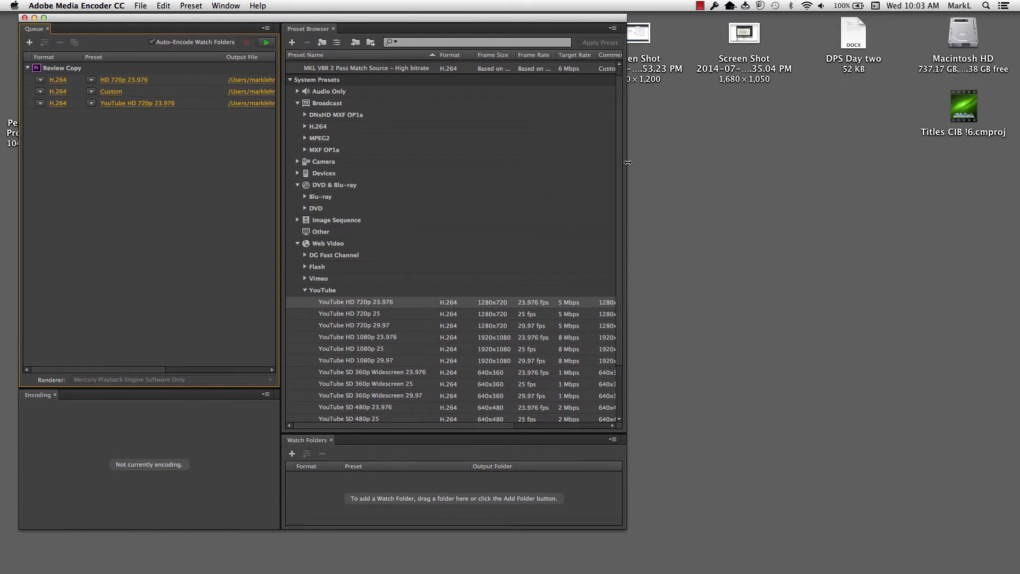
left_click(267, 44)
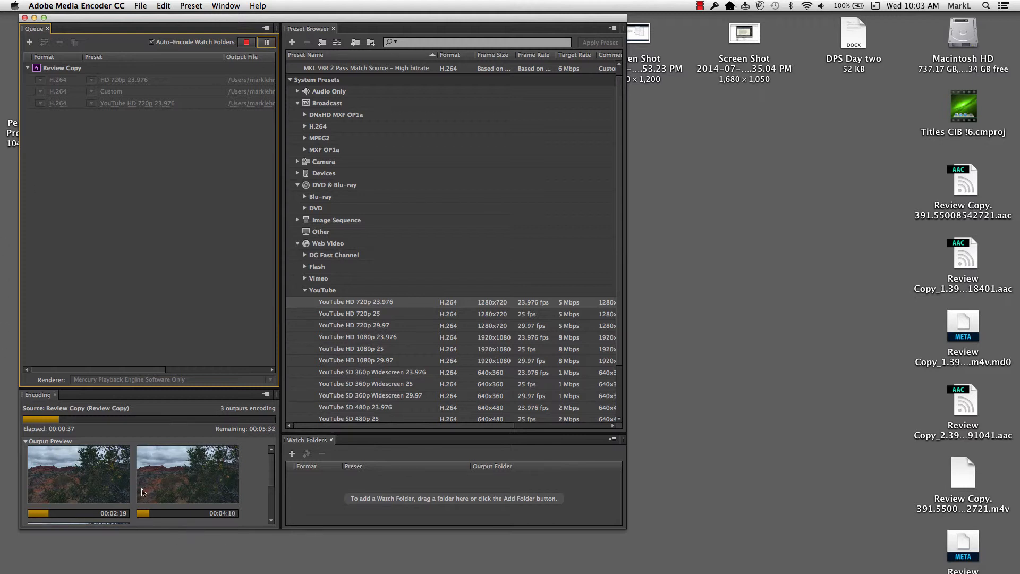
mouse_move(112, 482)
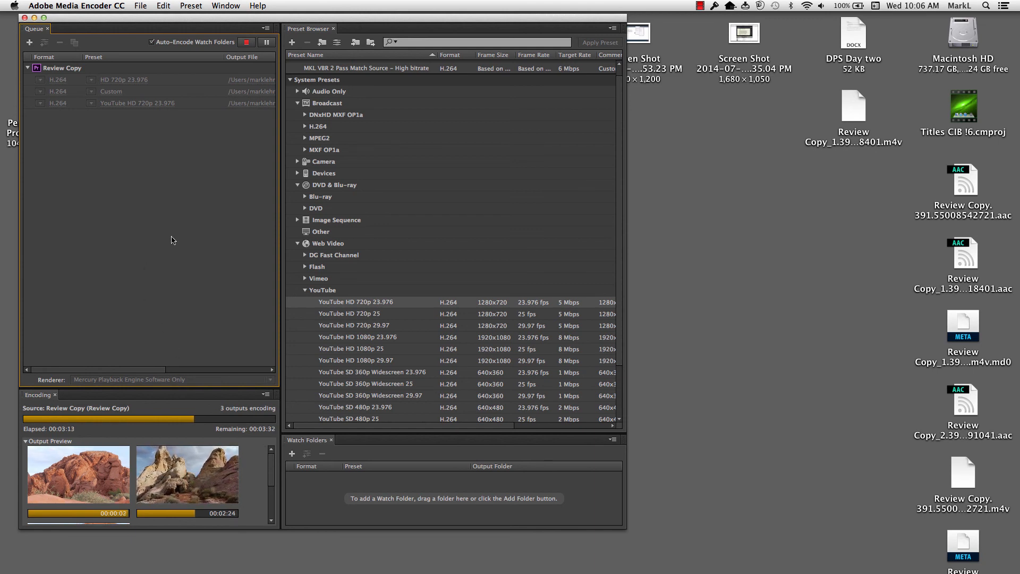
left_click(700, 6)
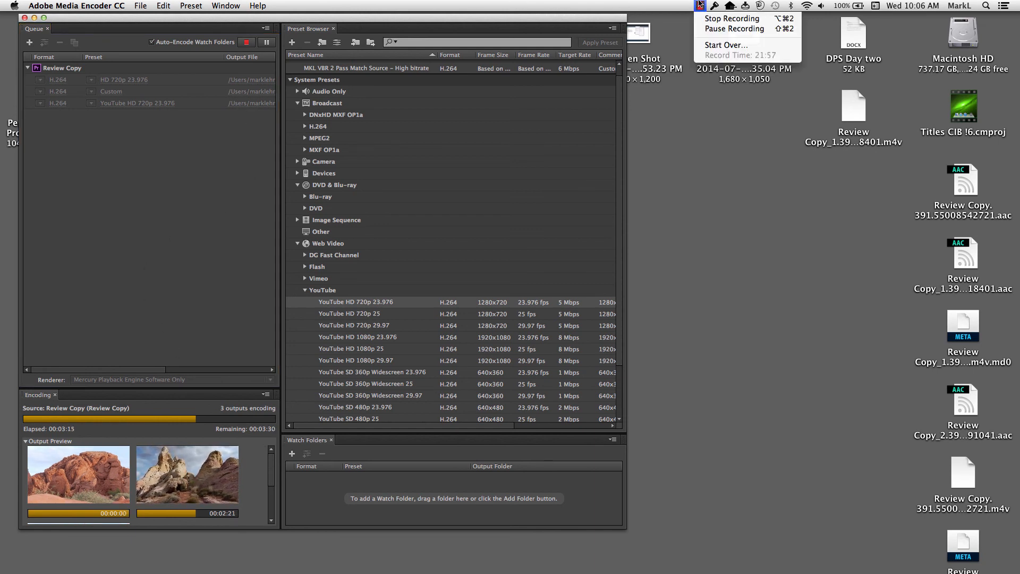